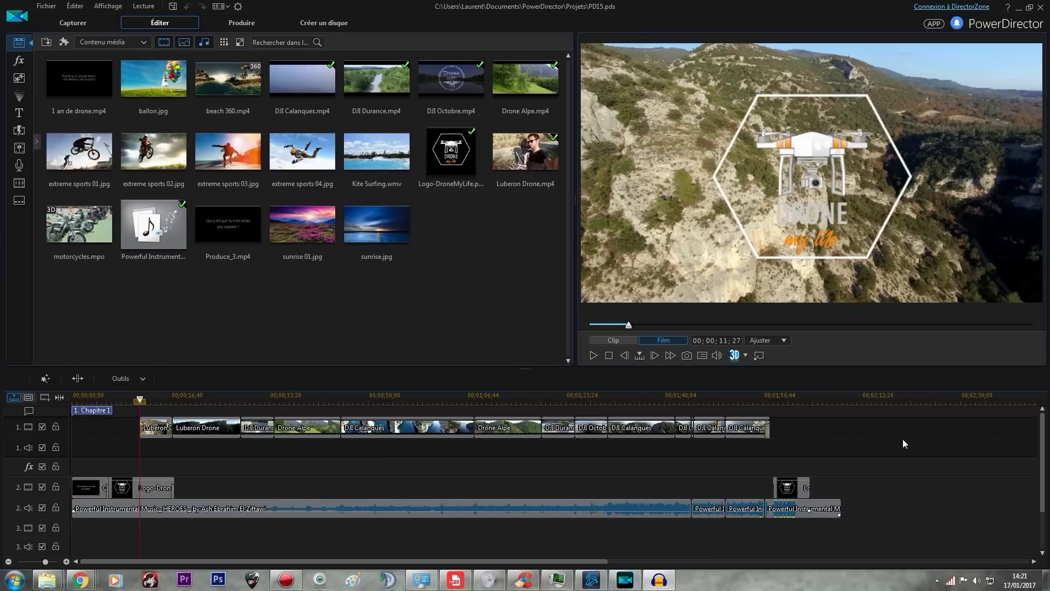
{"action": "left_click_drag", "start_coordinate": [869, 521], "coordinate": [62, 420]}
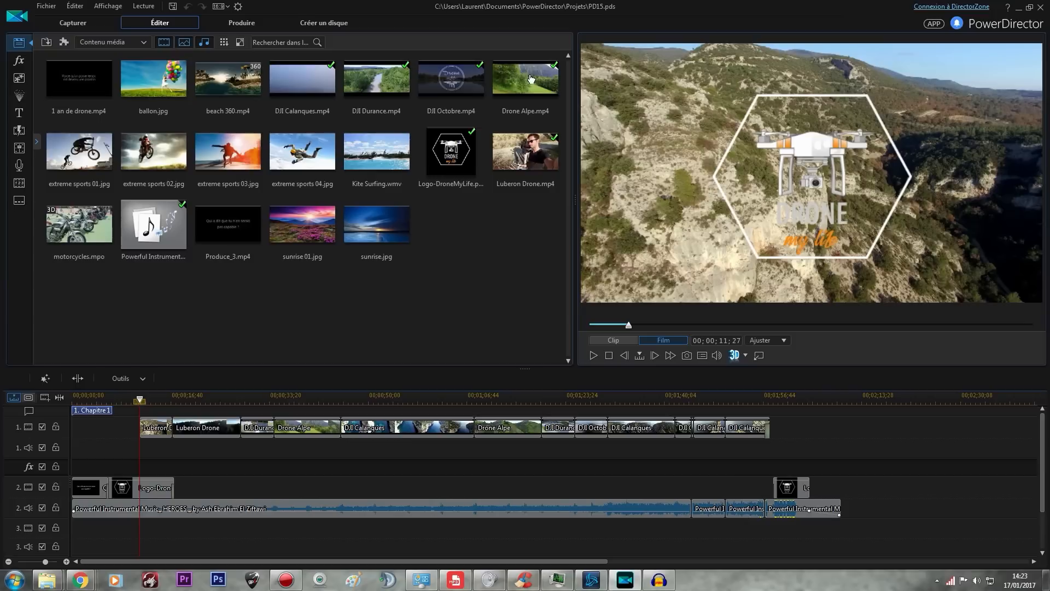
Browse the video effects library and preview several effects, including Bump Map and Chutte d'eau du GPU
{"action": "left_click", "coordinate": [18, 60]}
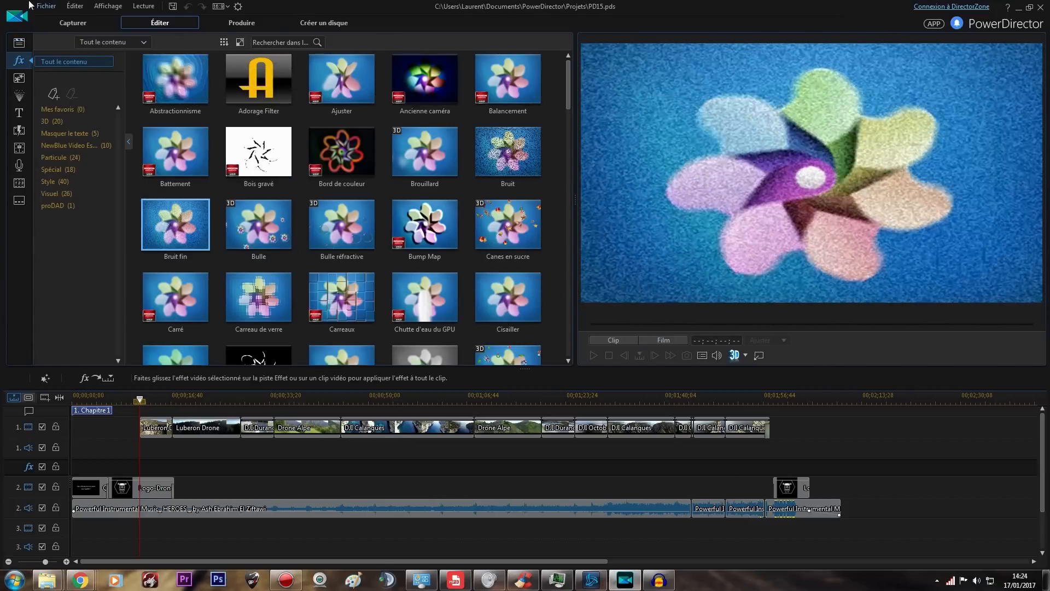
{"action": "left_click", "coordinate": [507, 230]}
{"action": "left_click", "coordinate": [426, 228]}
{"action": "left_click", "coordinate": [425, 297]}
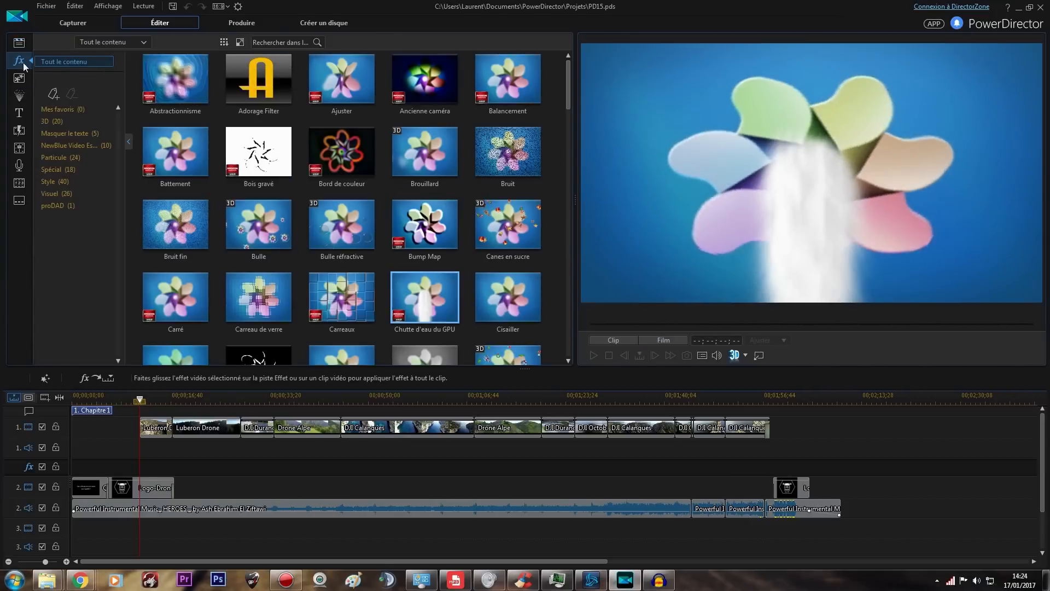
Look through the media, PiP object, particle and title libraries, previewing the Mariage 2 object
{"action": "left_click", "coordinate": [19, 44]}
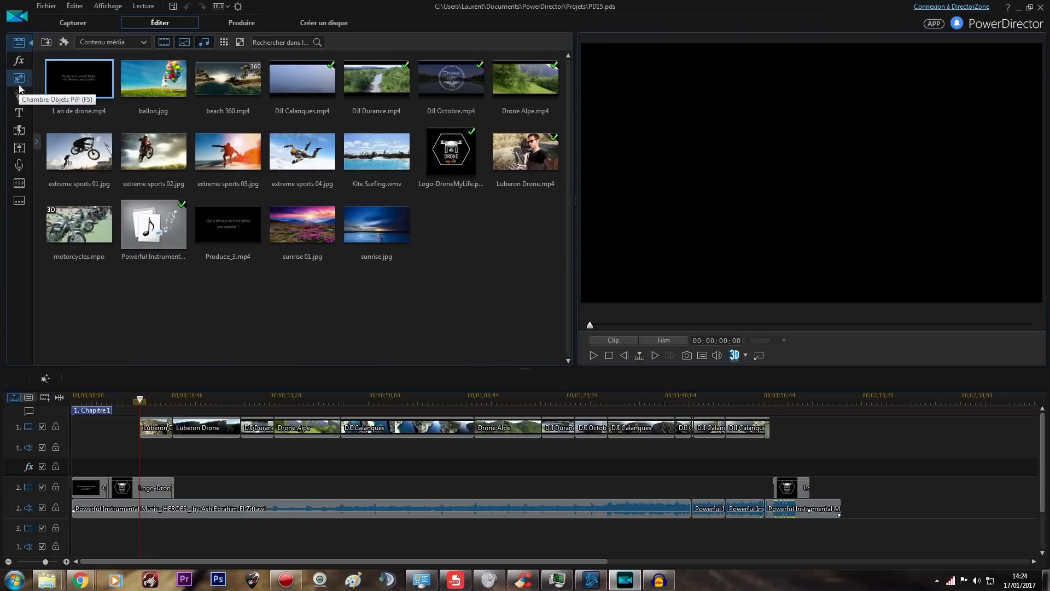
{"action": "left_click", "coordinate": [19, 86]}
{"action": "left_click", "coordinate": [508, 156]}
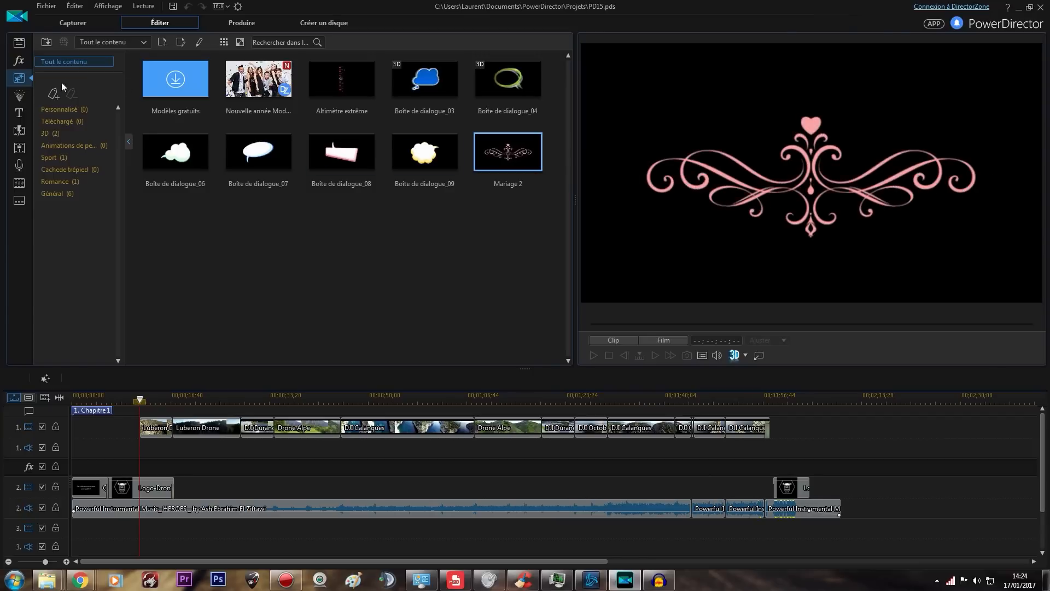
{"action": "left_click", "coordinate": [26, 101]}
{"action": "left_click", "coordinate": [23, 115]}
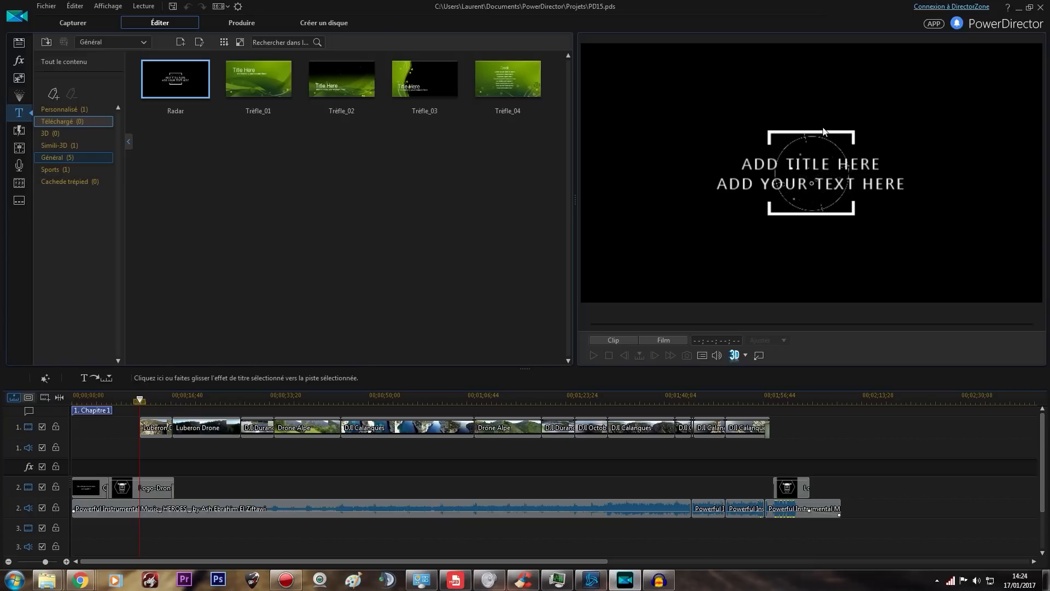
Browse the 2D transitions in the transition library, including Fondu and Flouter la line
{"action": "key", "text": "F8"}
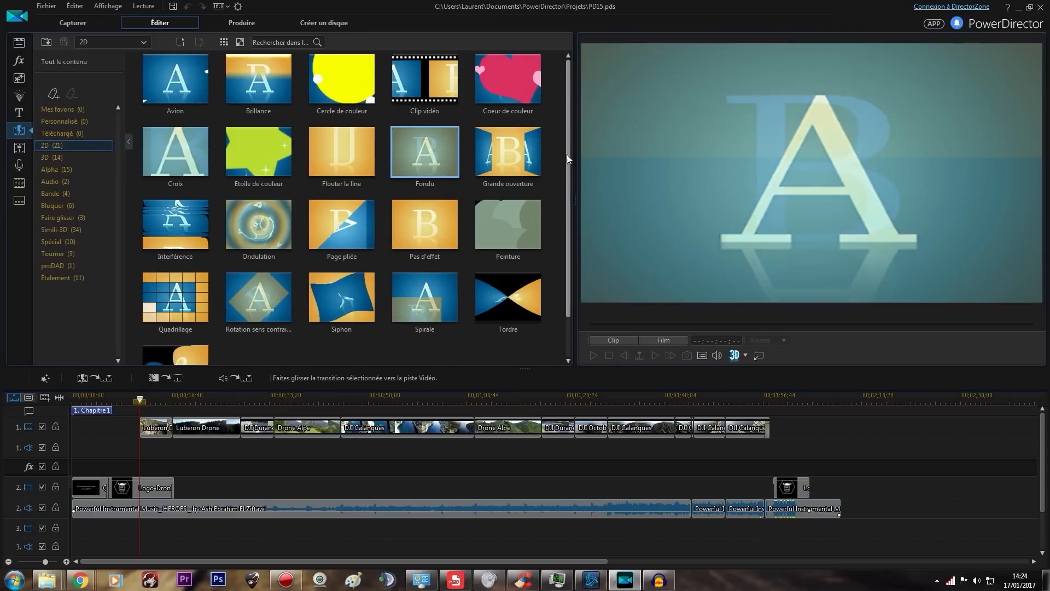
{"action": "scroll", "coordinate": [565, 199], "scroll_direction": "down", "scroll_amount": 1}
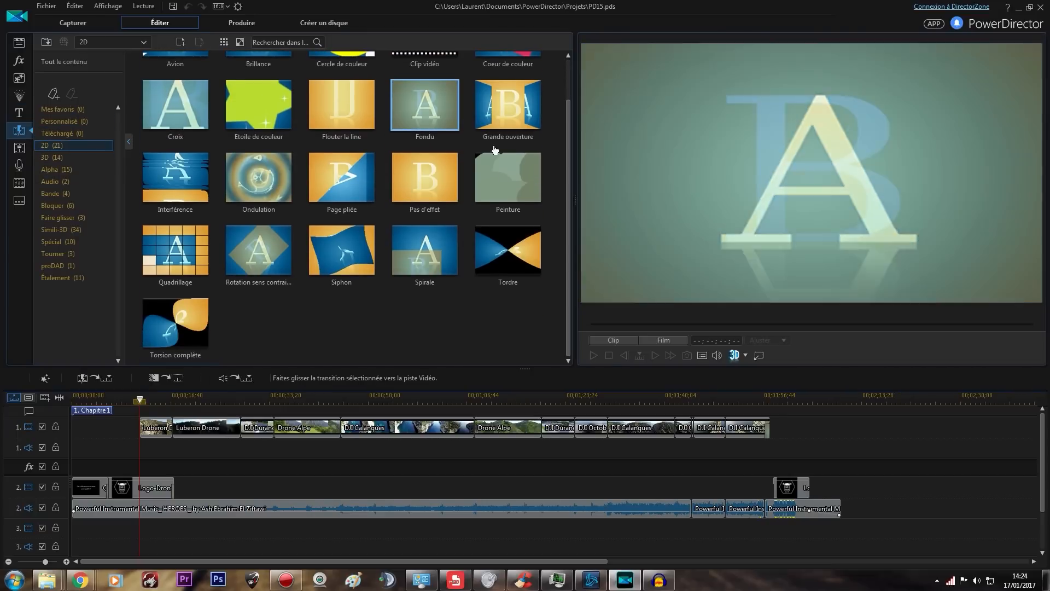
{"action": "scroll", "coordinate": [474, 168], "scroll_direction": "up", "scroll_amount": 1}
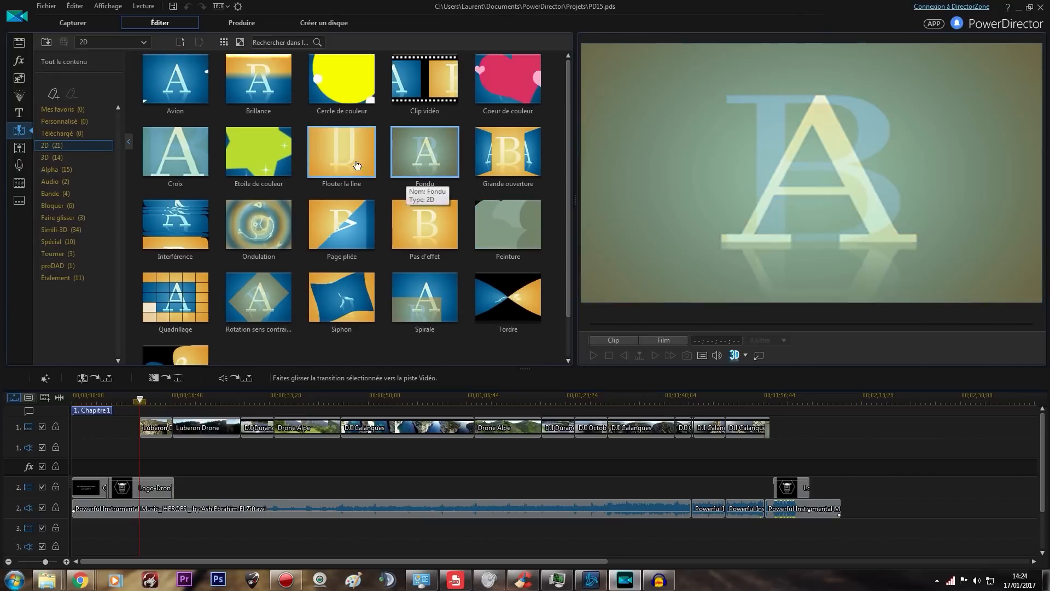
{"action": "left_click", "coordinate": [343, 164]}
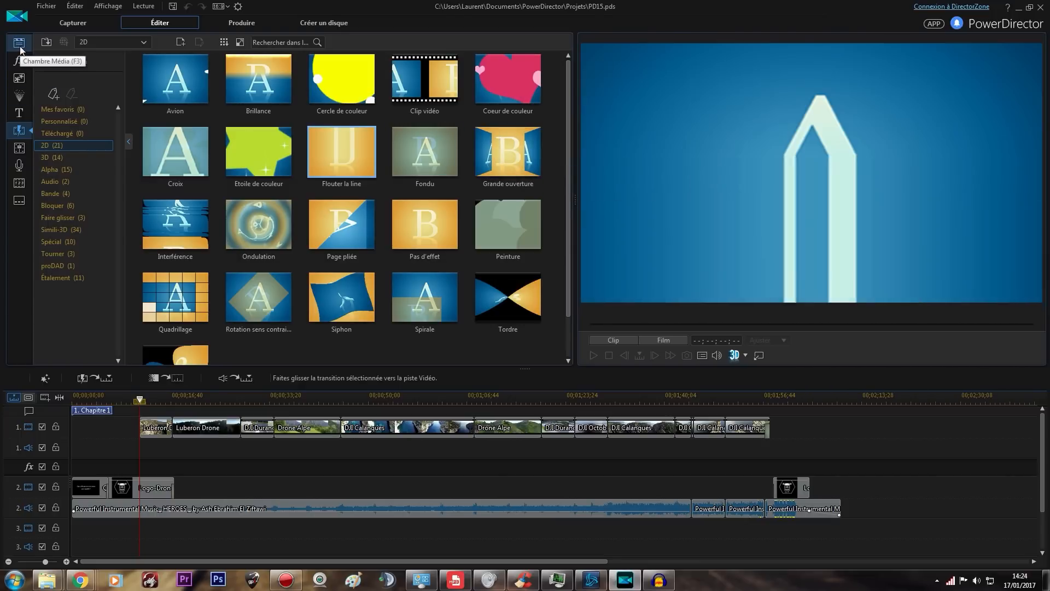
View the voice-over recording room and the audio mixing room with its per-track volume controls
{"action": "left_click", "coordinate": [19, 164]}
{"action": "left_click", "coordinate": [22, 150]}
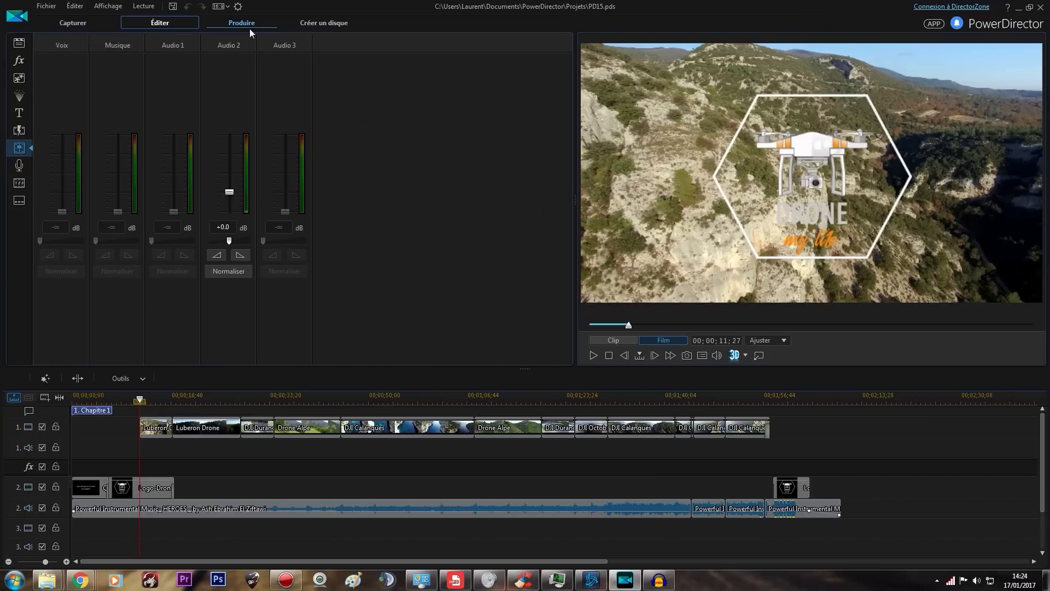
Examine the video settings of the Drone Yotube H.264 AVC export profile without changing them, and return to the editing workspace
{"action": "left_click", "coordinate": [238, 19]}
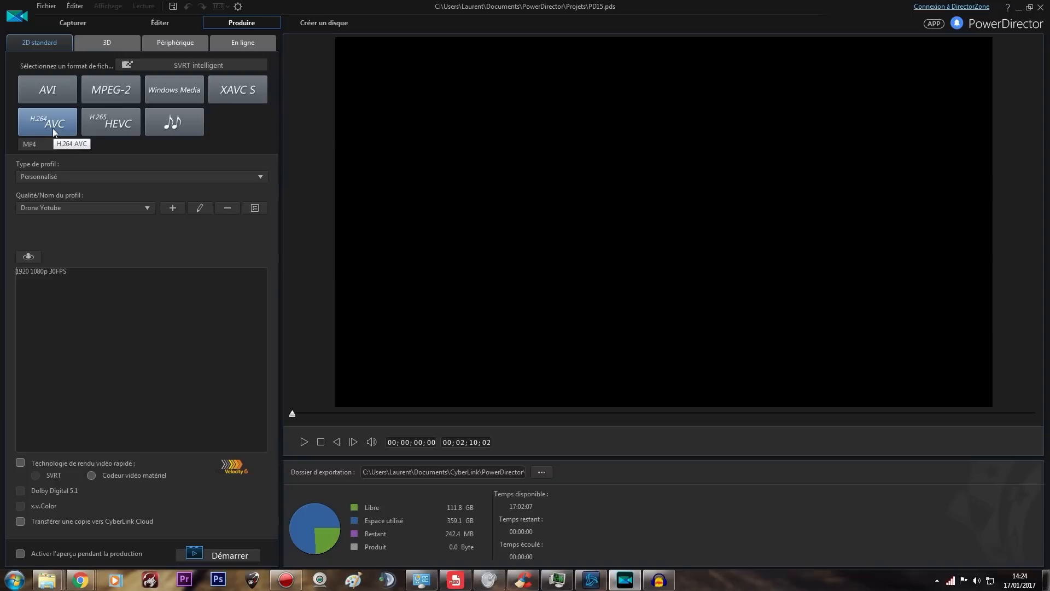
{"action": "left_click", "coordinate": [200, 208]}
{"action": "left_click", "coordinate": [457, 139]}
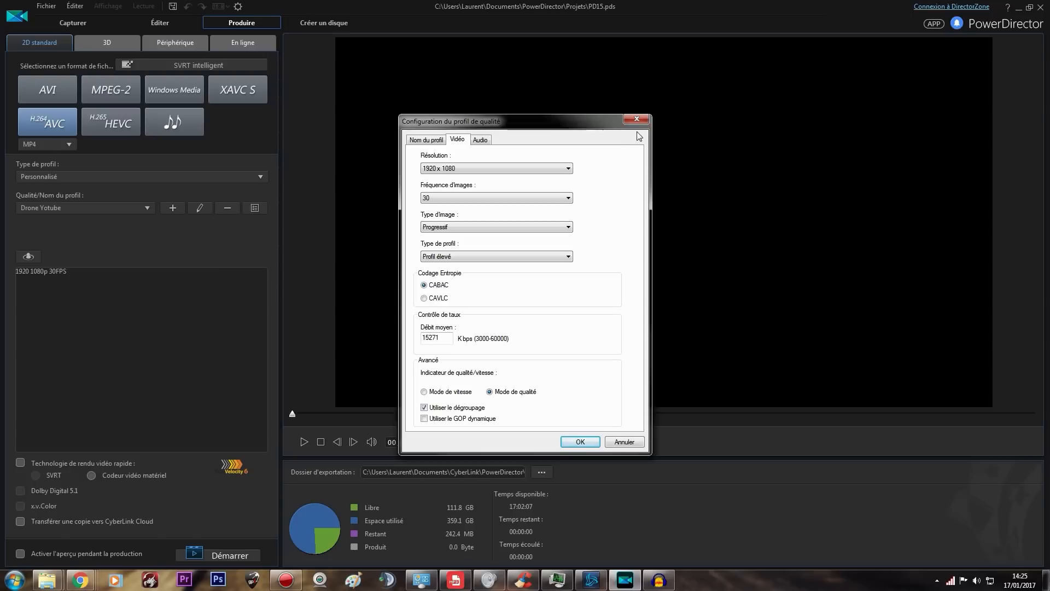
{"action": "left_click", "coordinate": [556, 199]}
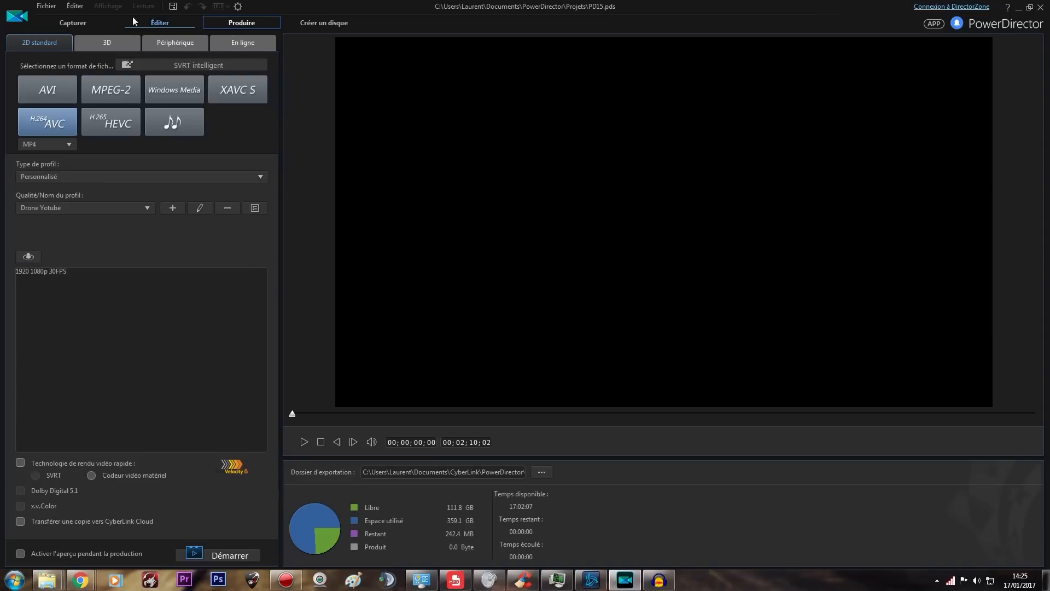
{"action": "left_click", "coordinate": [178, 24]}
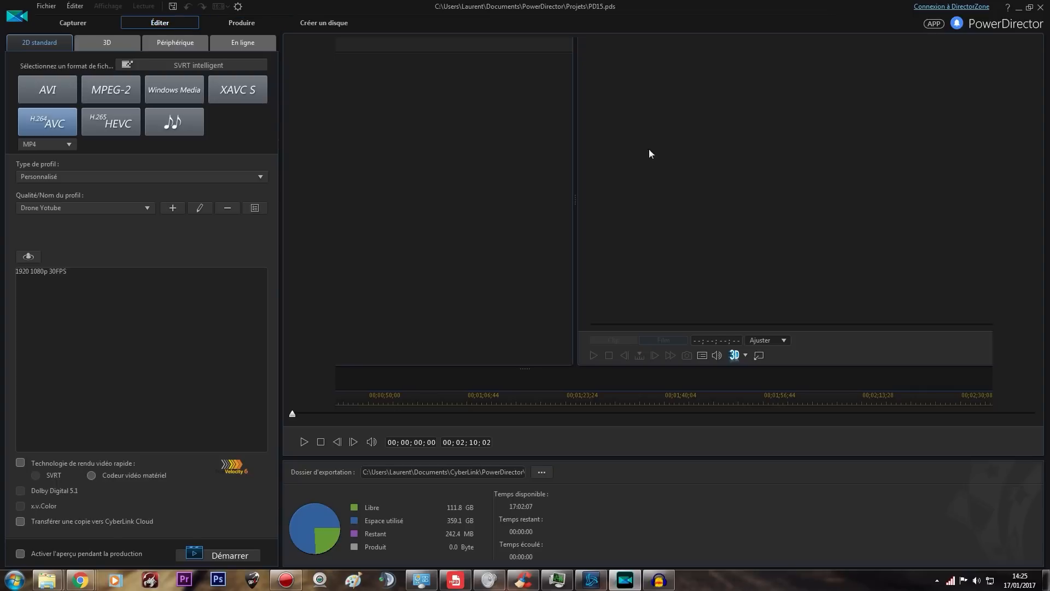
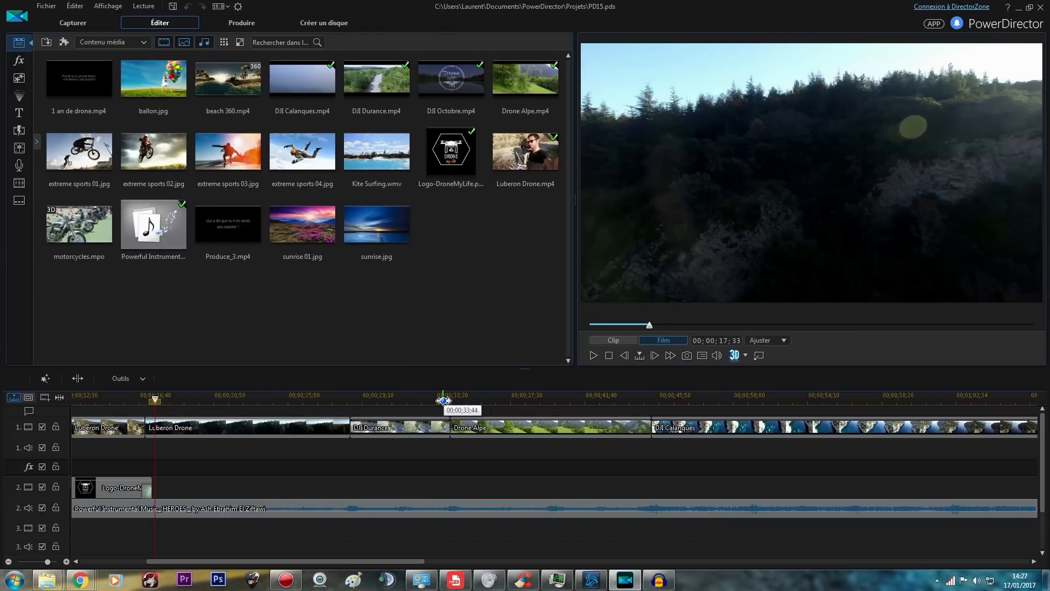
Play the film through the DJI Calanques clip and into the Drone Alpe clip that follows, pausing in each
{"action": "left_click", "coordinate": [451, 398]}
{"action": "left_click", "coordinate": [595, 356]}
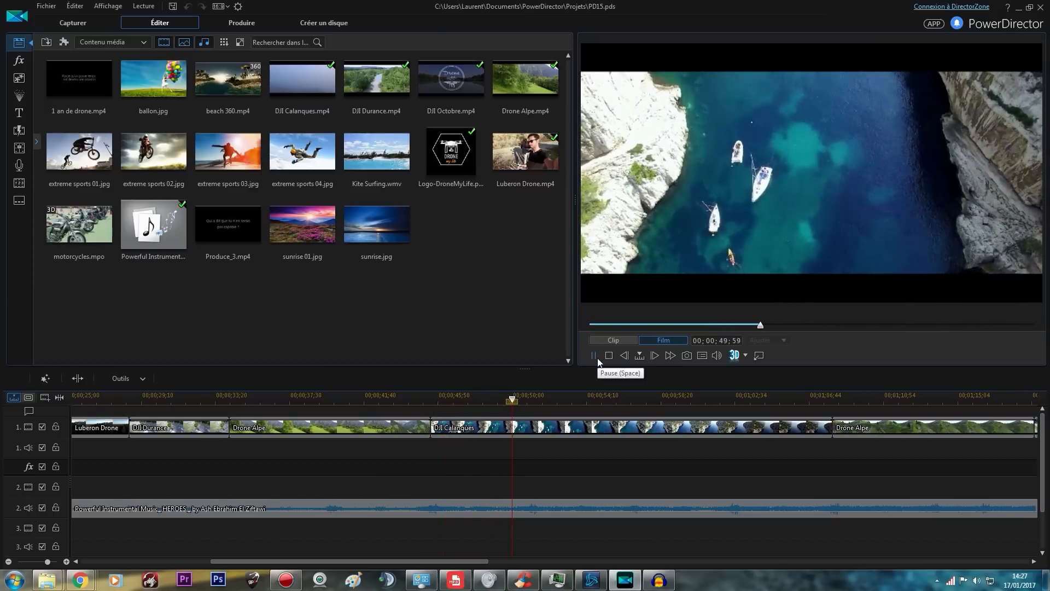
{"action": "left_click", "coordinate": [596, 357]}
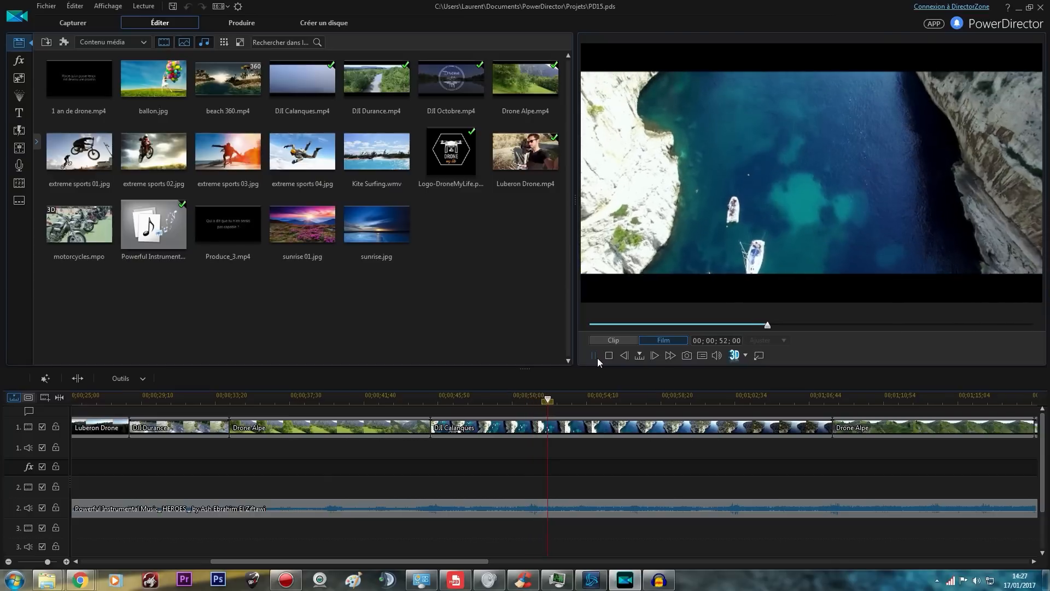
{"action": "left_click_drag", "start_coordinate": [362, 560], "coordinate": [399, 559]}
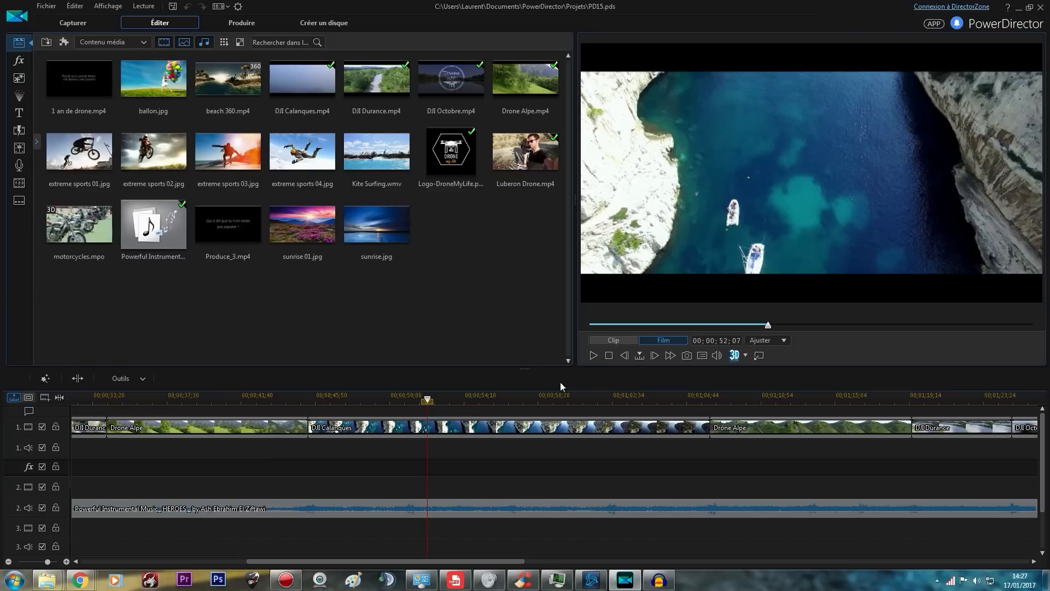
{"action": "left_click", "coordinate": [592, 355]}
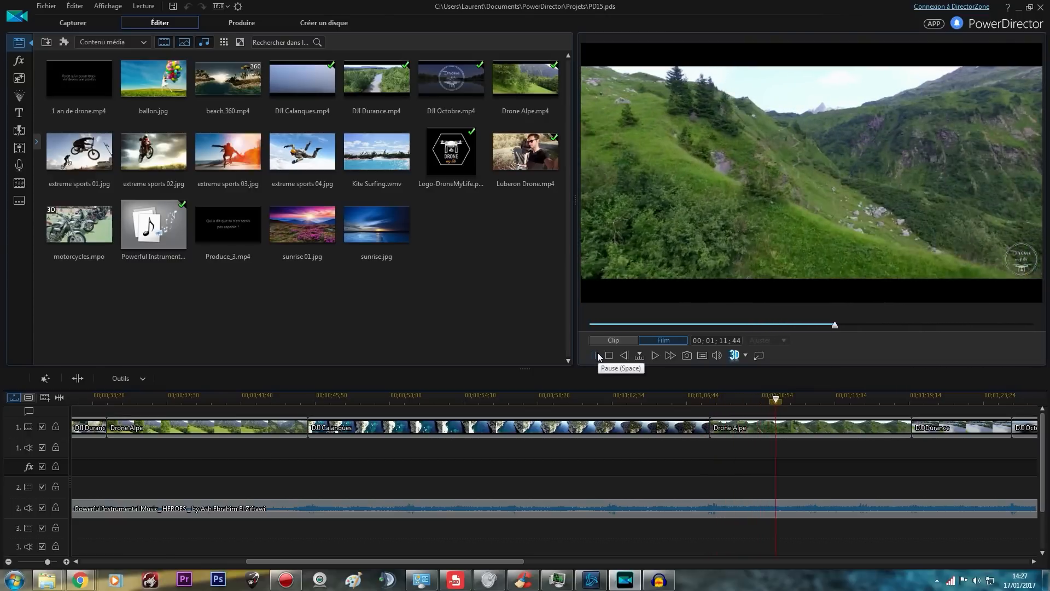
{"action": "left_click", "coordinate": [597, 356]}
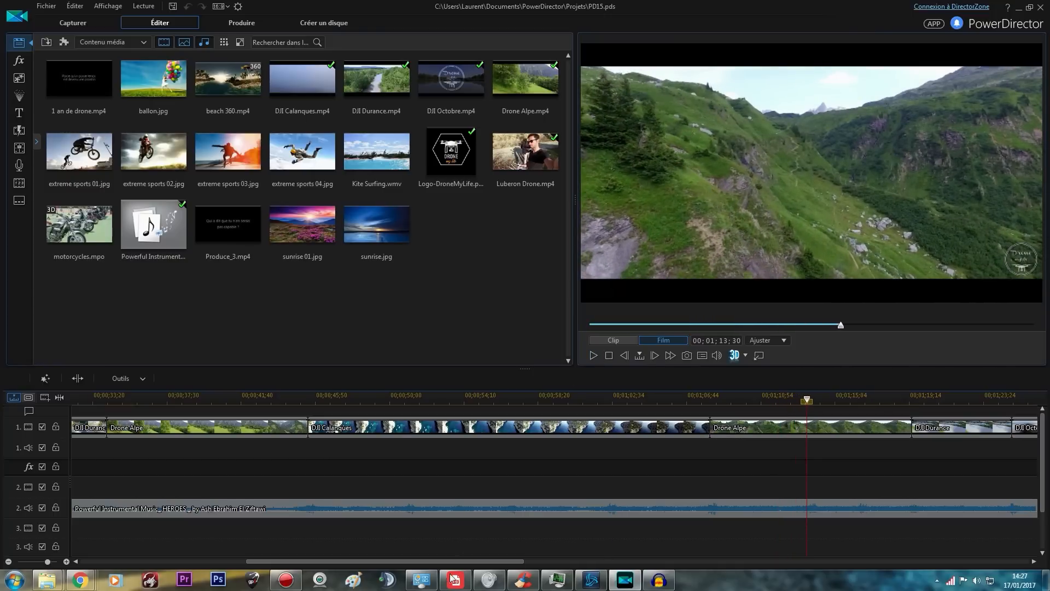
Play the film across the cuts from Drone Alpe to DJI Durance and on to DJI Octobre, replaying the first cut
{"action": "left_click_drag", "start_coordinate": [451, 565], "coordinate": [542, 565]}
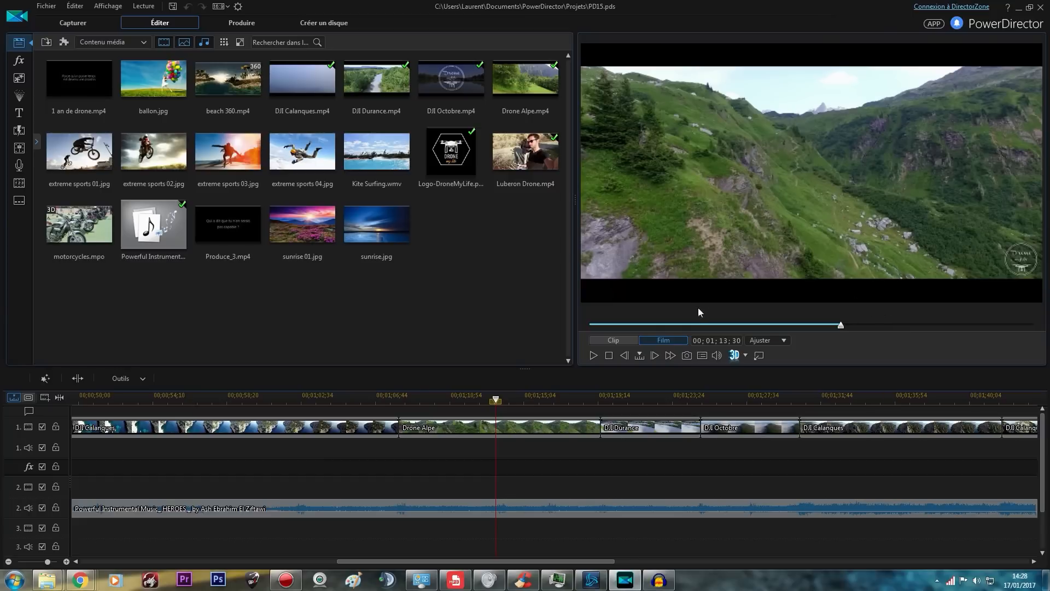
{"action": "left_click", "coordinate": [593, 357]}
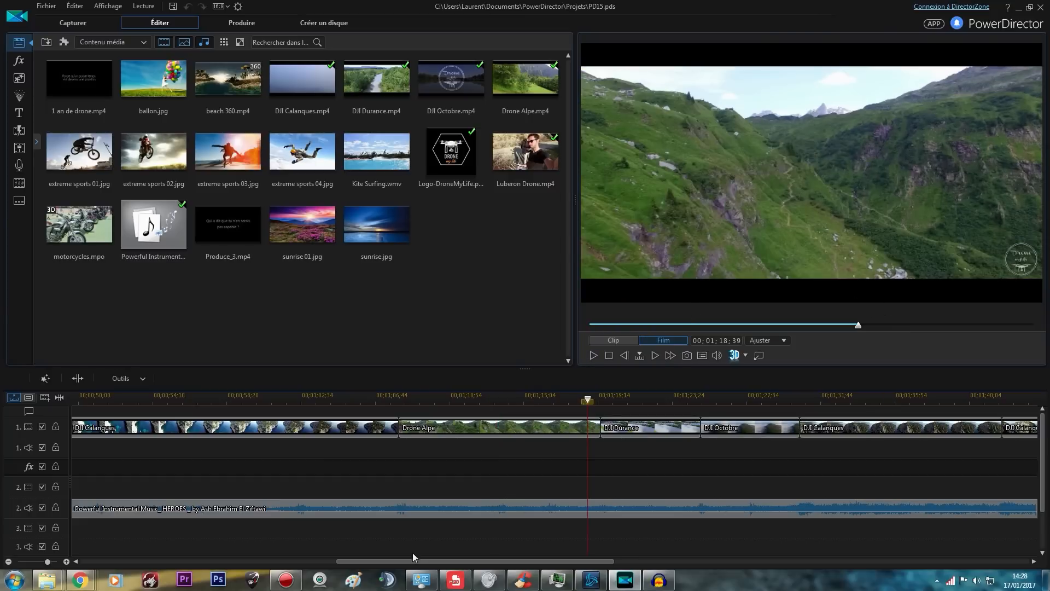
{"action": "left_click", "coordinate": [594, 355]}
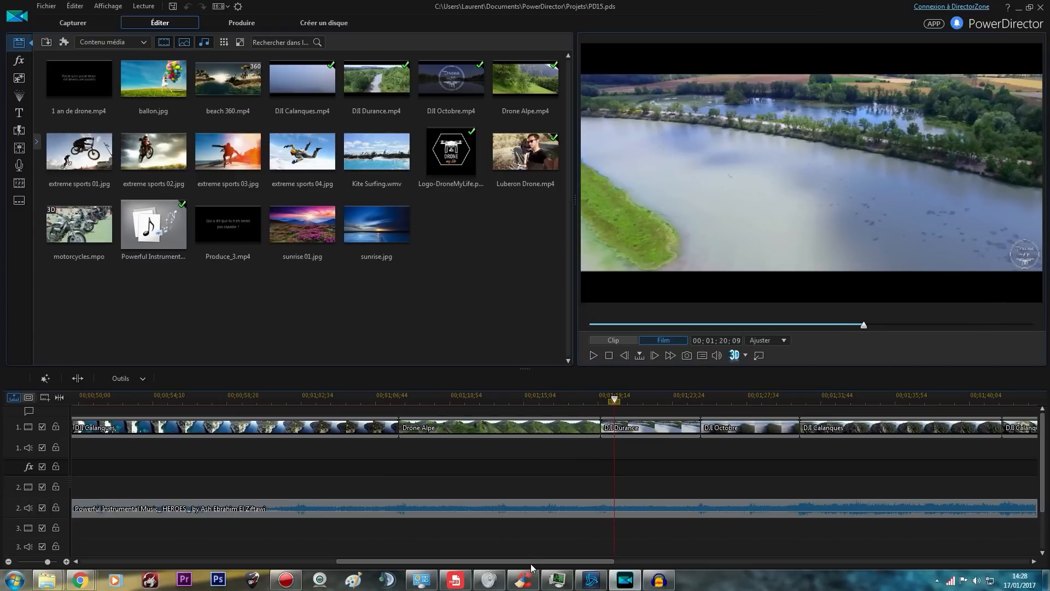
{"action": "left_click_drag", "start_coordinate": [531, 562], "coordinate": [544, 561]}
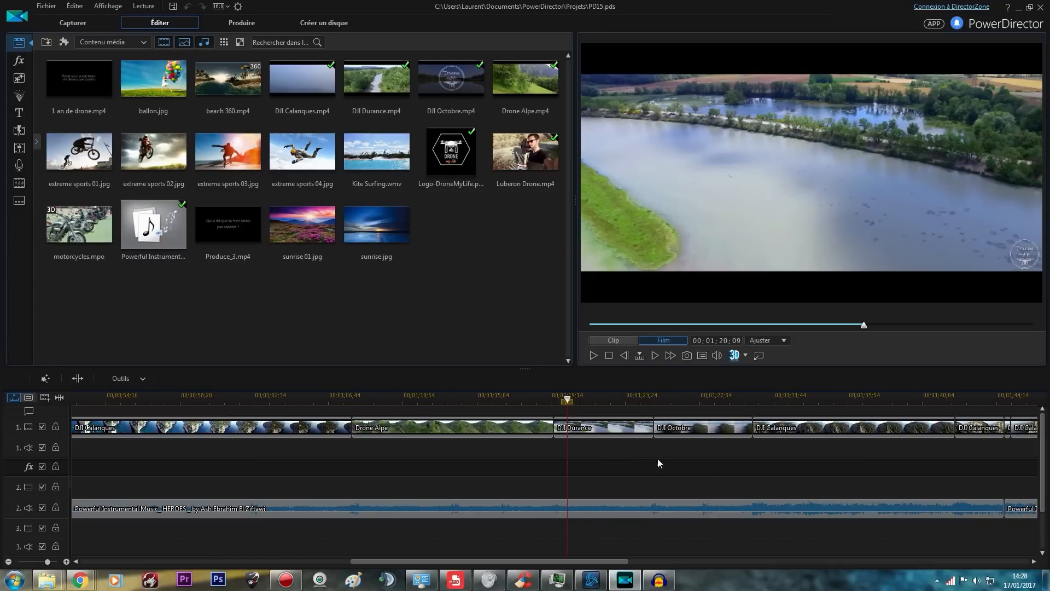
{"action": "left_click_drag", "start_coordinate": [568, 400], "coordinate": [543, 401]}
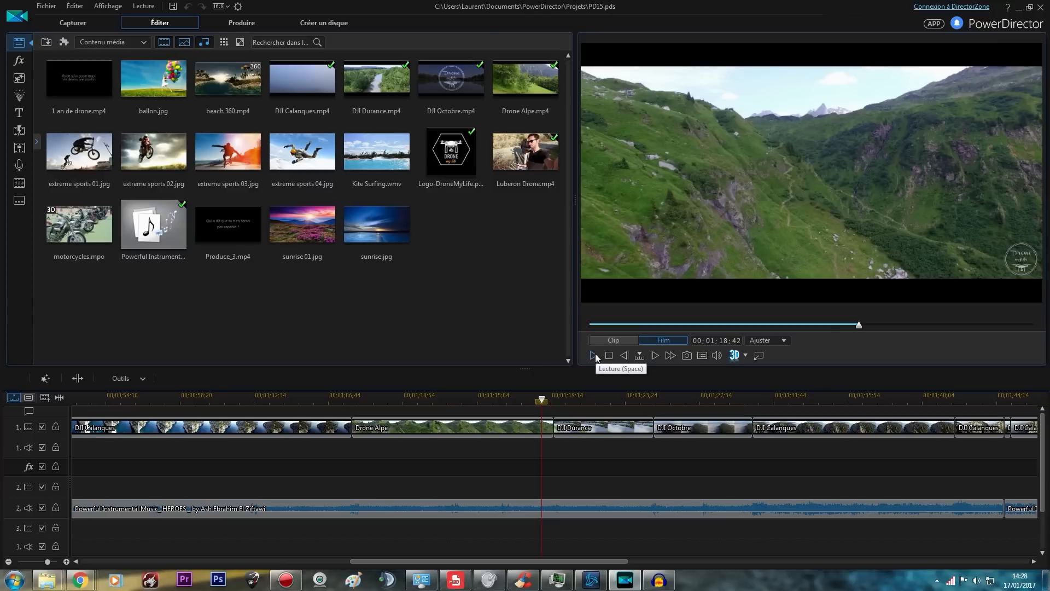
{"action": "left_click", "coordinate": [594, 355]}
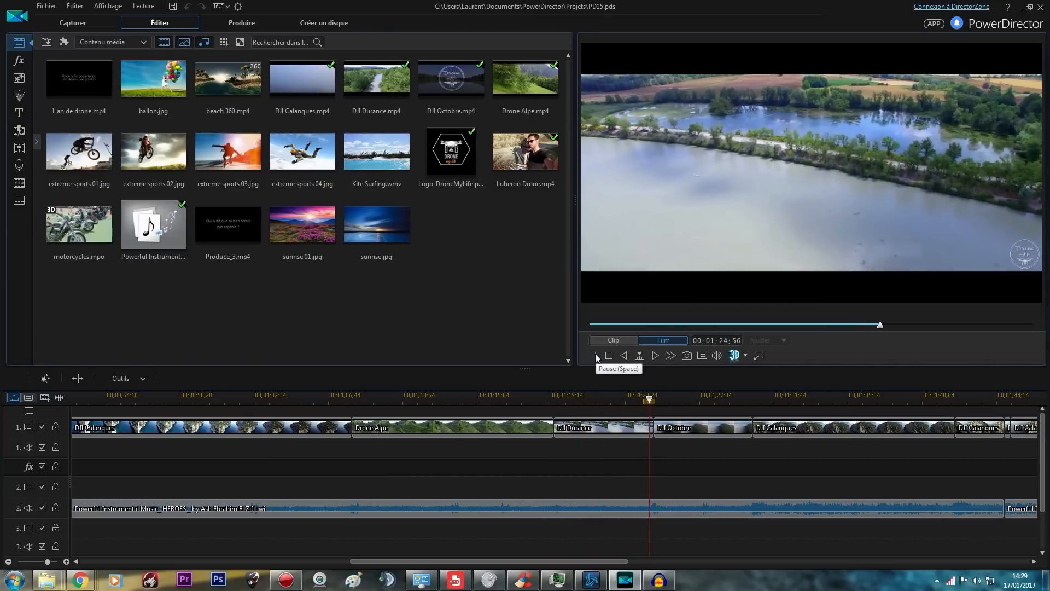
{"action": "left_click", "coordinate": [594, 355]}
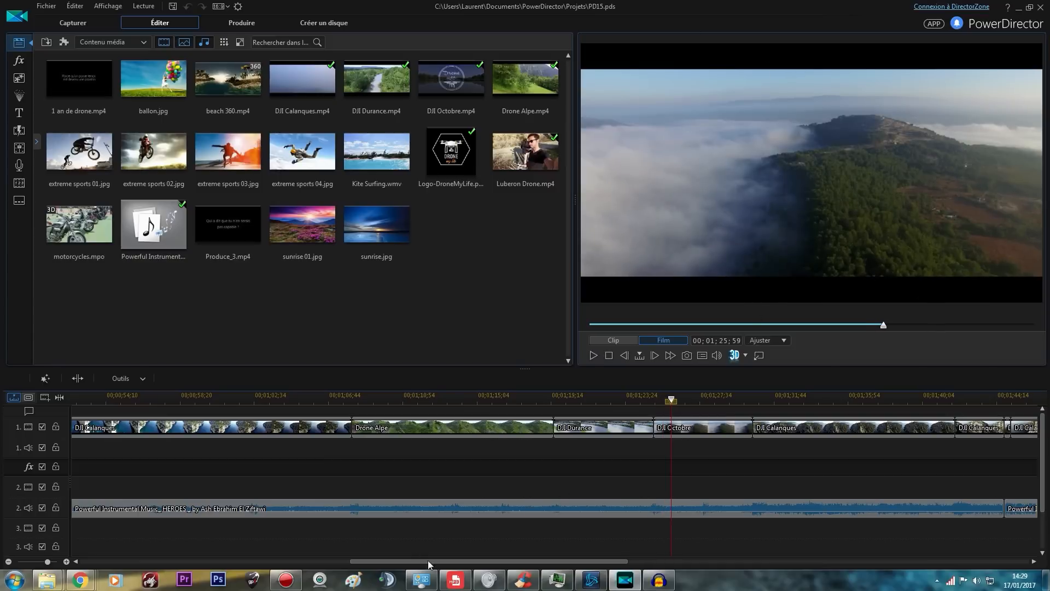
Split the DJI Calanques video and the music track at 00;01;37;29, undoing the split and then restoring it
{"action": "left_click_drag", "start_coordinate": [450, 561], "coordinate": [521, 561]}
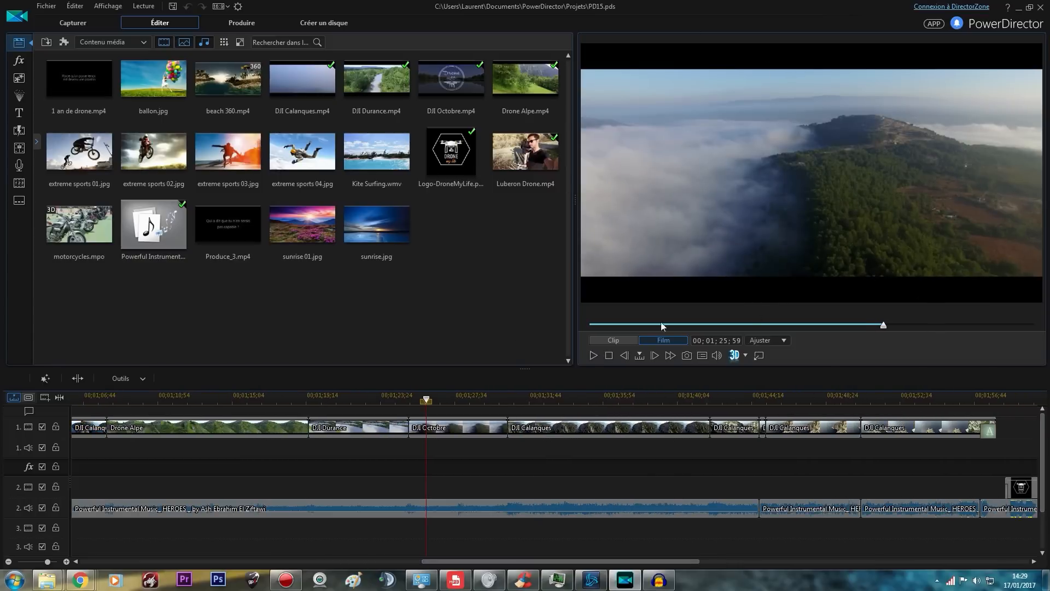
{"action": "left_click_drag", "start_coordinate": [603, 562], "coordinate": [616, 560]}
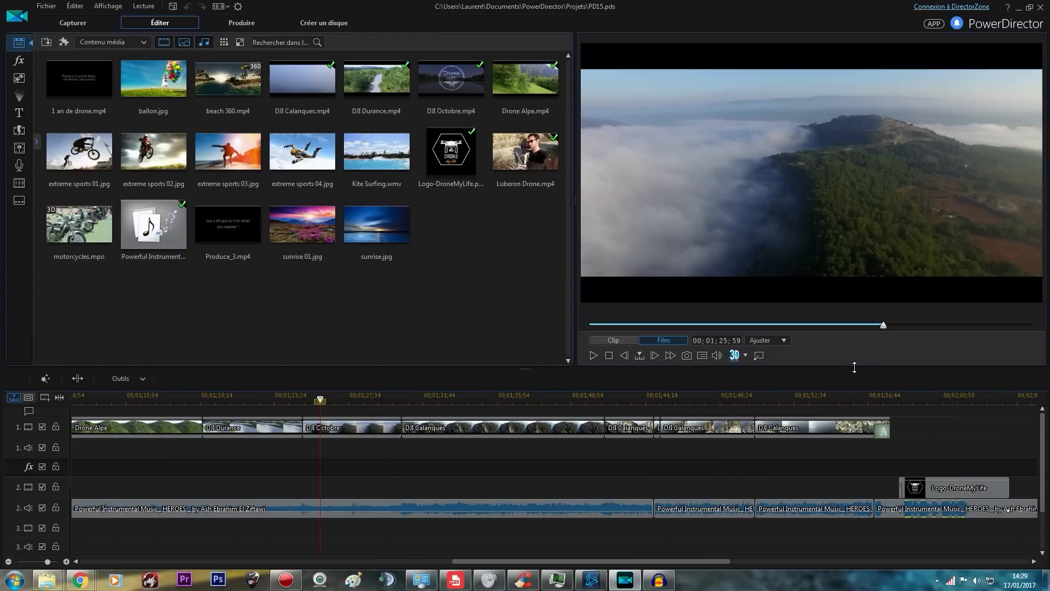
{"action": "left_click", "coordinate": [860, 402]}
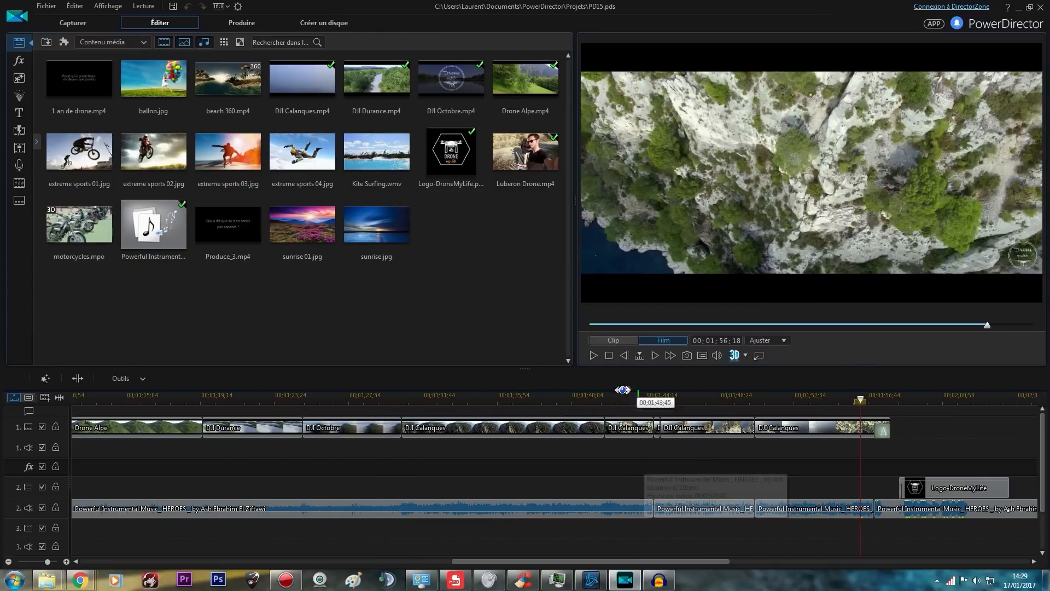
{"action": "left_click", "coordinate": [526, 399]}
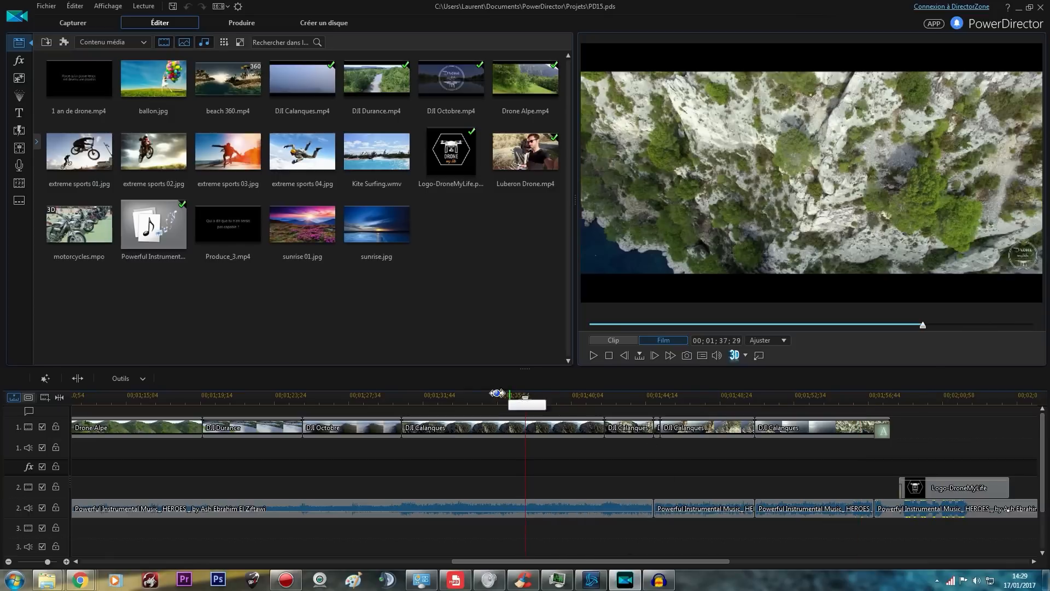
{"action": "left_click", "coordinate": [79, 378]}
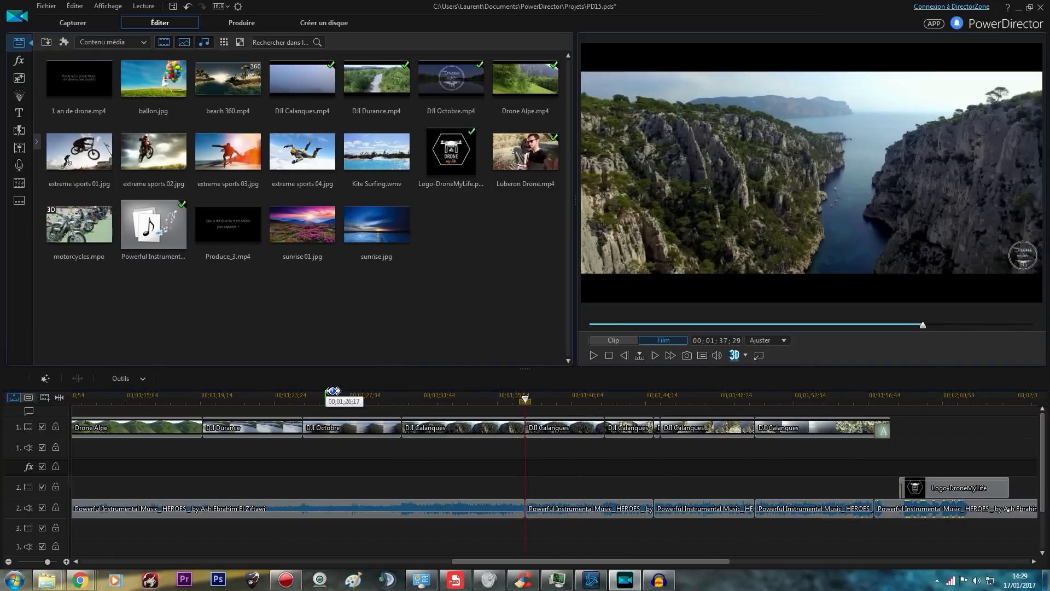
{"action": "key", "text": "ctrl+z"}
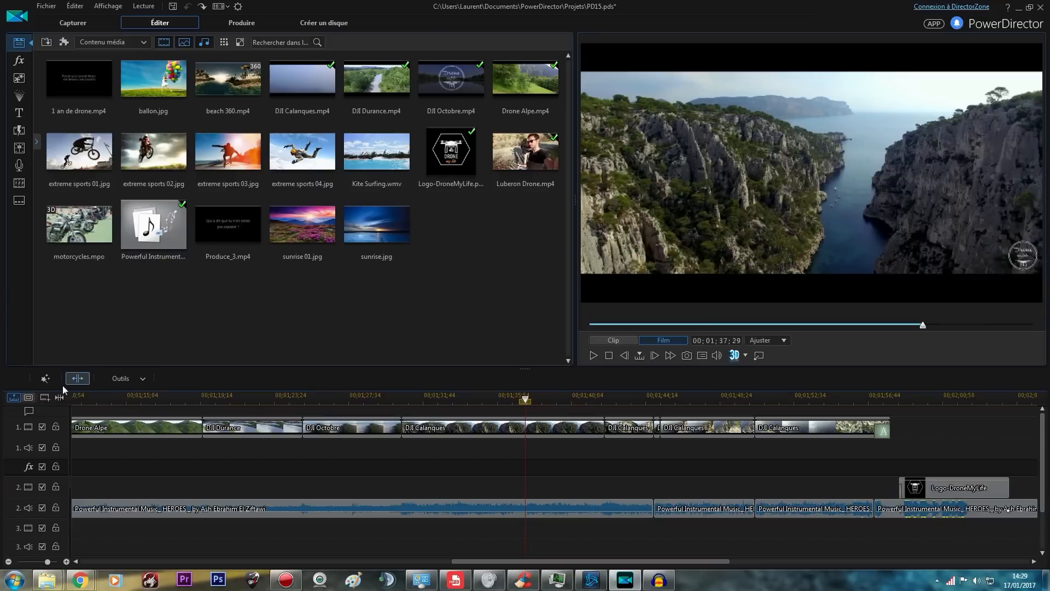
{"action": "key", "text": "ctrl+y"}
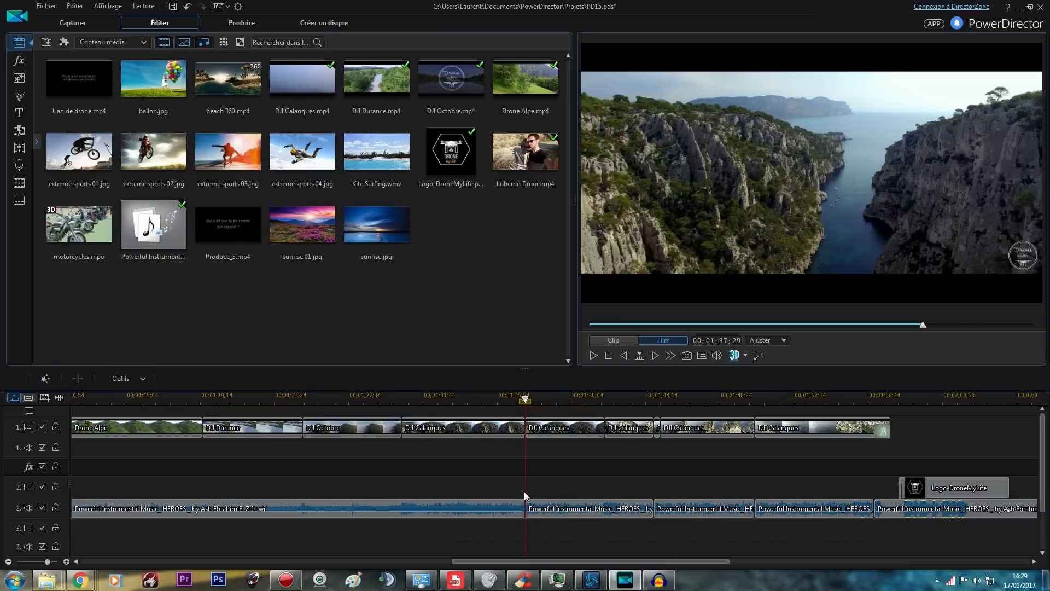
Combine the neighbouring split pieces of the music on audio track 2 and clear the selection
{"action": "left_click_drag", "start_coordinate": [831, 480], "coordinate": [453, 521]}
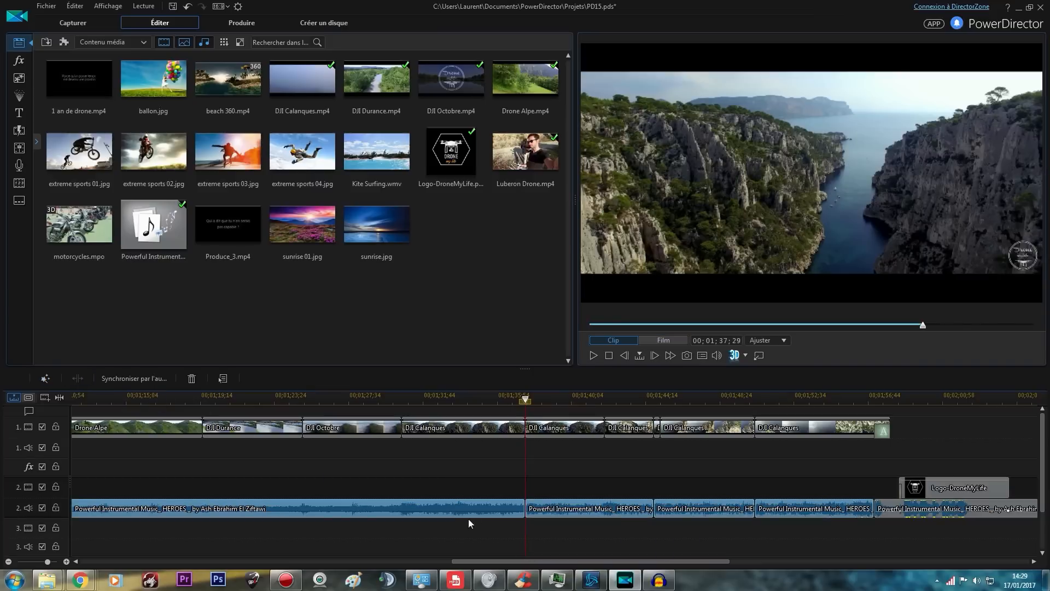
{"action": "right_click", "coordinate": [484, 504]}
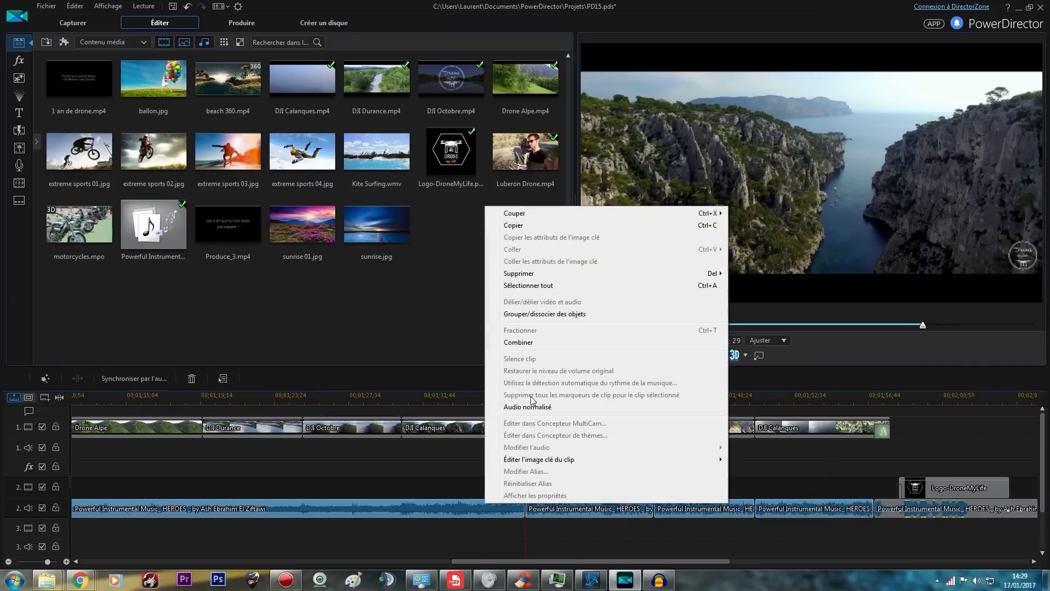
{"action": "left_click", "coordinate": [550, 338]}
{"action": "left_click", "coordinate": [554, 482]}
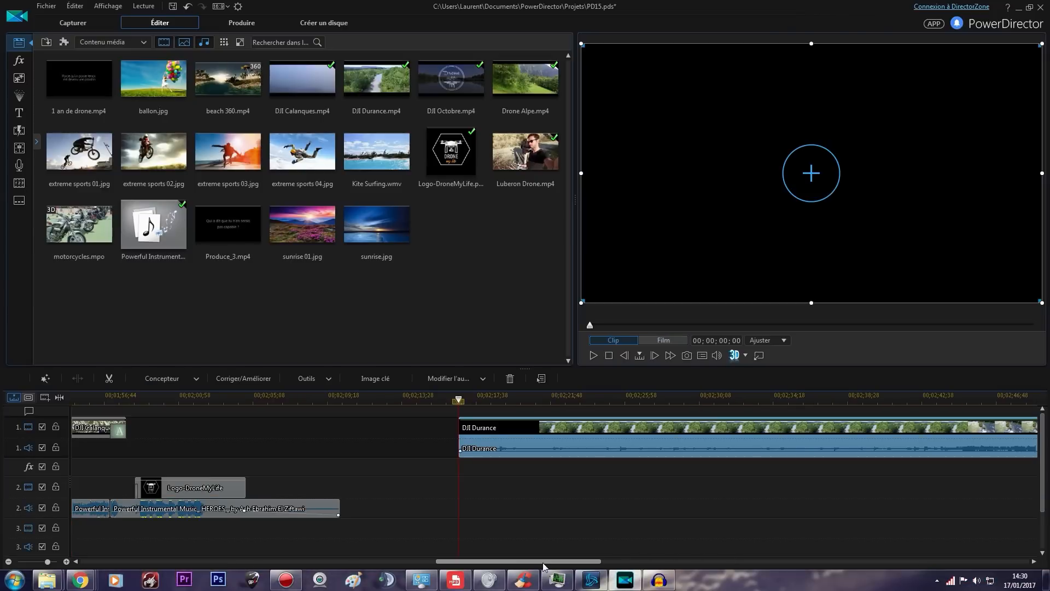
Unlink the video and audio of the DJI Durance clip after the logo and delete its audio
{"action": "left_click_drag", "start_coordinate": [543, 562], "coordinate": [564, 557]}
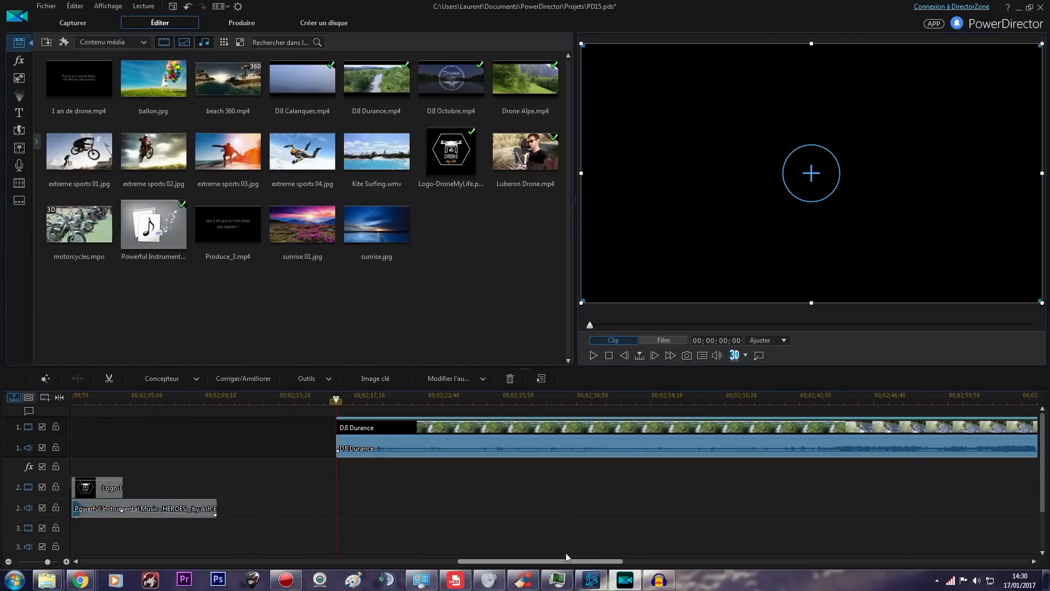
{"action": "right_click", "coordinate": [457, 443]}
{"action": "left_click", "coordinate": [506, 242]}
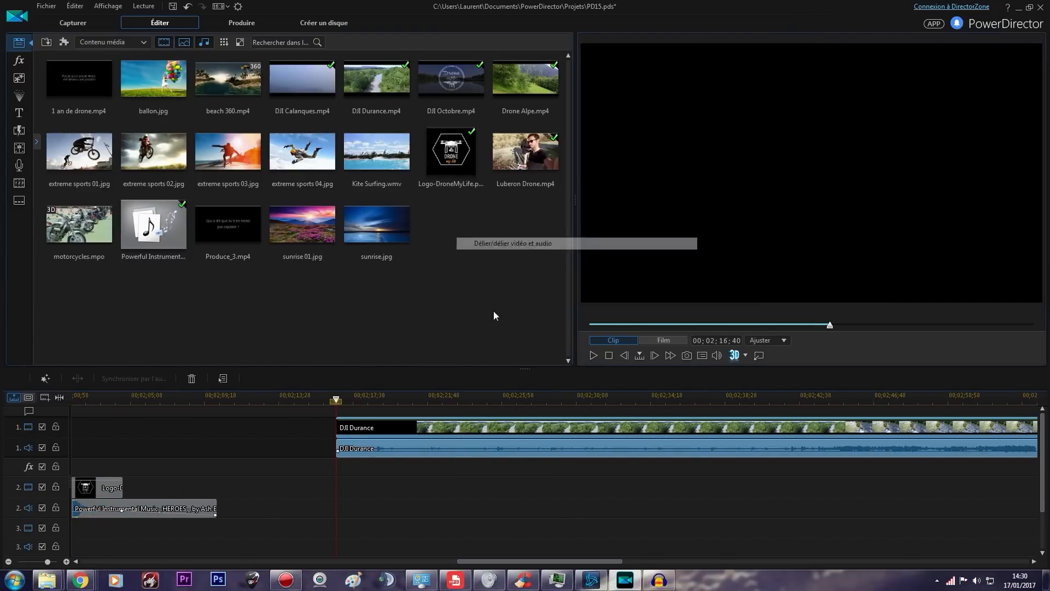
{"action": "left_click", "coordinate": [450, 444]}
{"action": "key", "text": "Delete"}
Trim away the black opening of the DJI Durance clip so that it starts at 00;02;24;02
{"action": "left_click", "coordinate": [447, 395]}
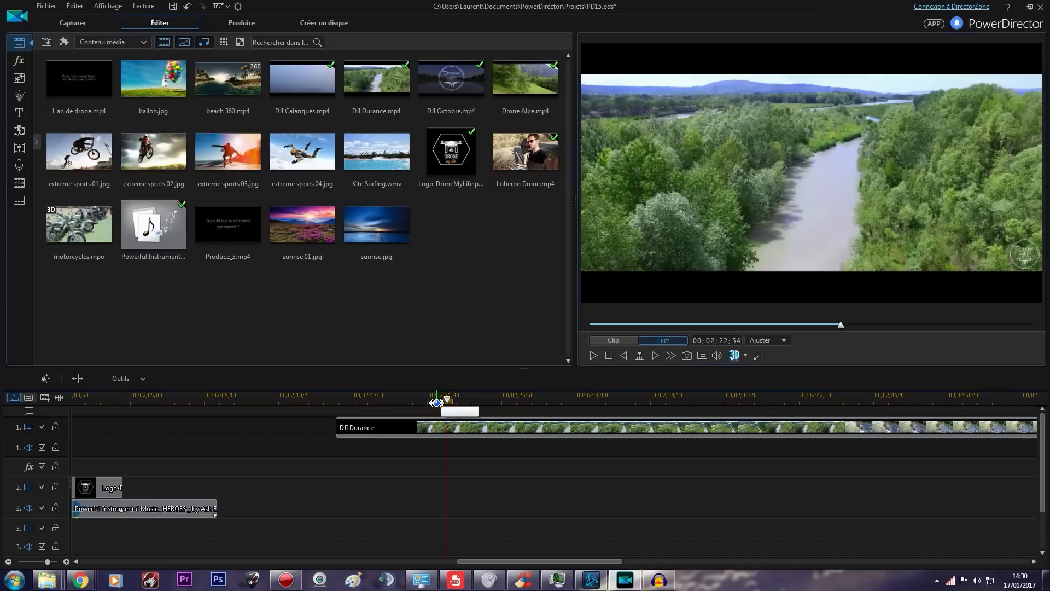
{"action": "left_click", "coordinate": [562, 395]}
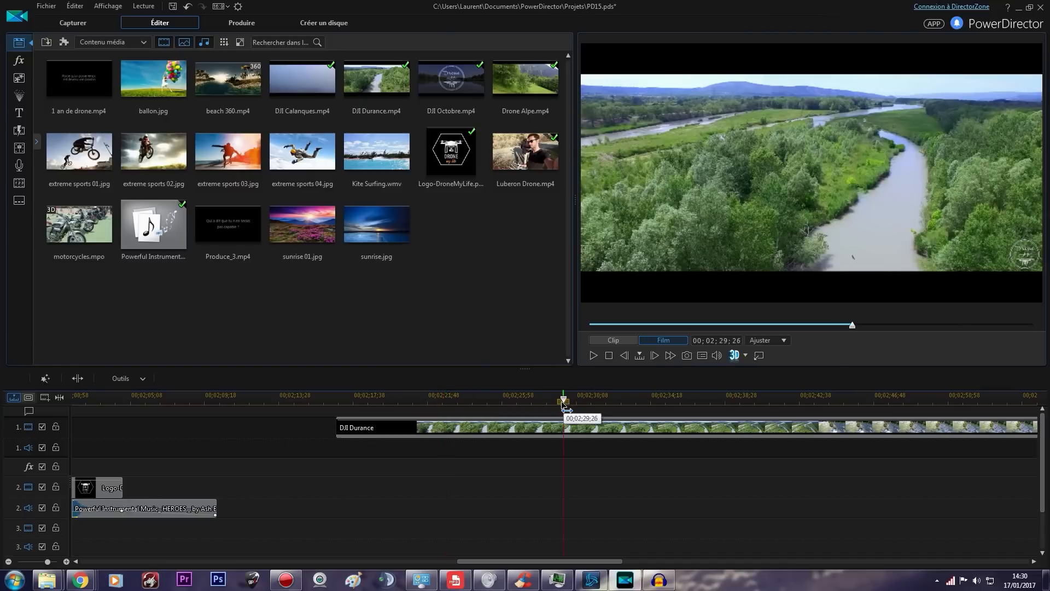
{"action": "left_click", "coordinate": [466, 395]}
{"action": "left_click_drag", "start_coordinate": [337, 427], "coordinate": [469, 434]}
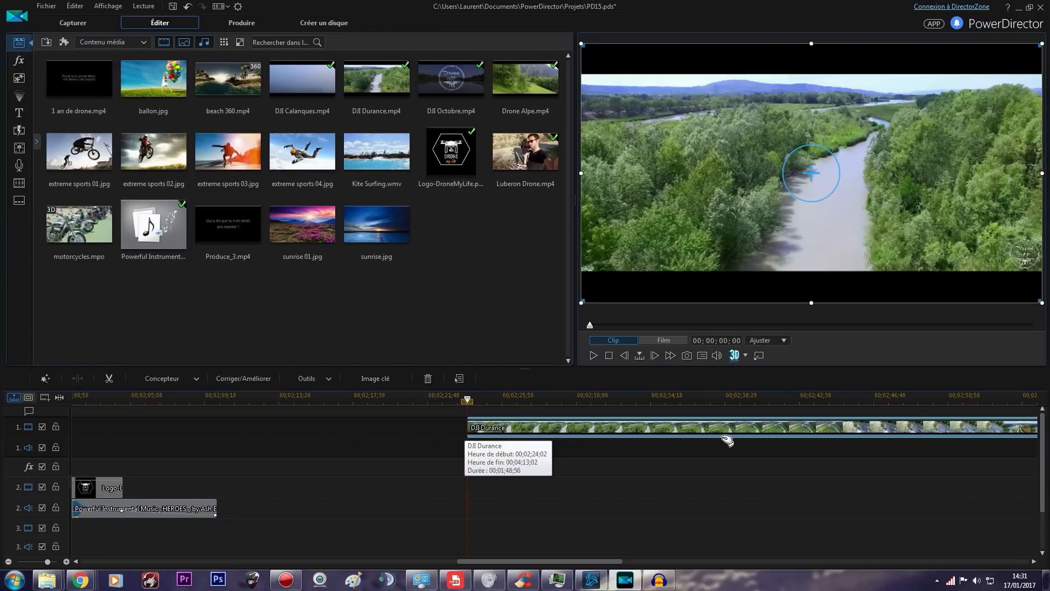
Split the trimmed DJI Durance clip at 00;00;07;23 into the clip and delete the part after the cut
{"action": "left_click", "coordinate": [600, 399]}
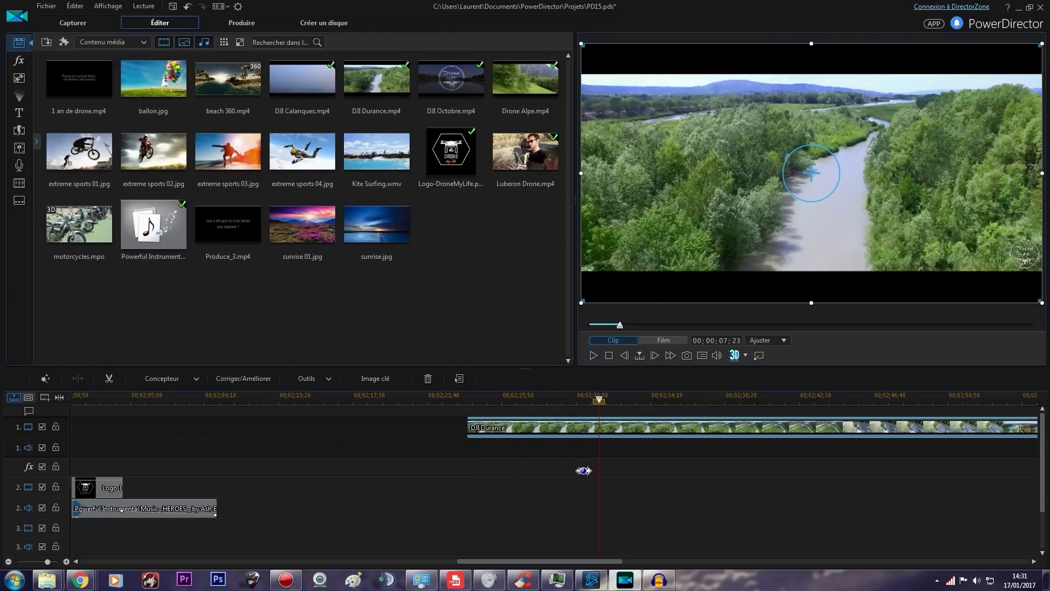
{"action": "left_click", "coordinate": [78, 378]}
{"action": "left_click", "coordinate": [649, 428]}
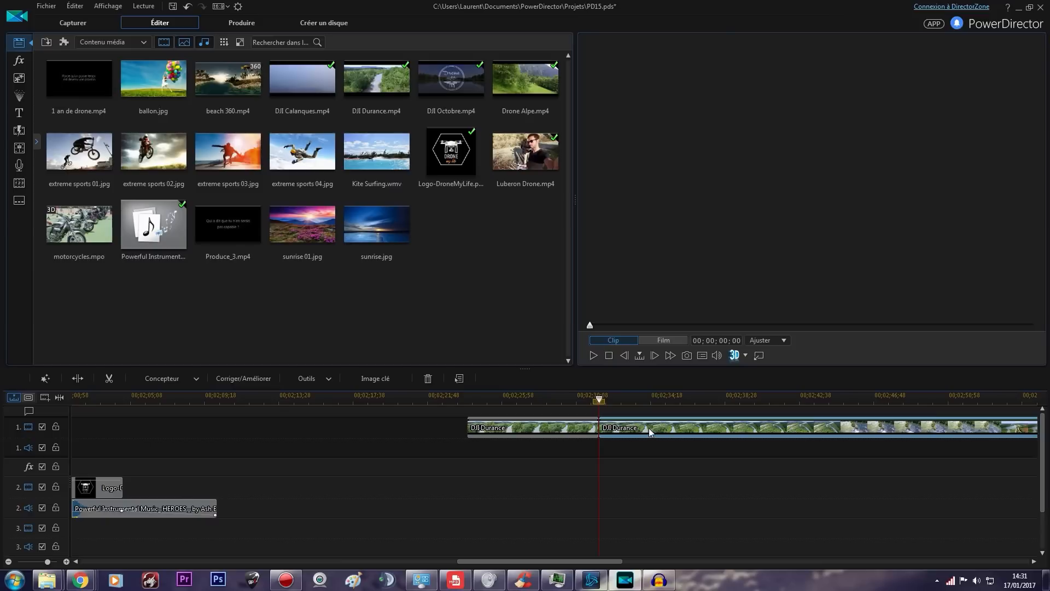
{"action": "key", "text": "Delete"}
Open the fix and enhance settings of the DJI Durance clip and view the lighting, lens, video enhancement and colour adjustment options
{"action": "left_click", "coordinate": [537, 431]}
{"action": "left_click", "coordinate": [257, 382]}
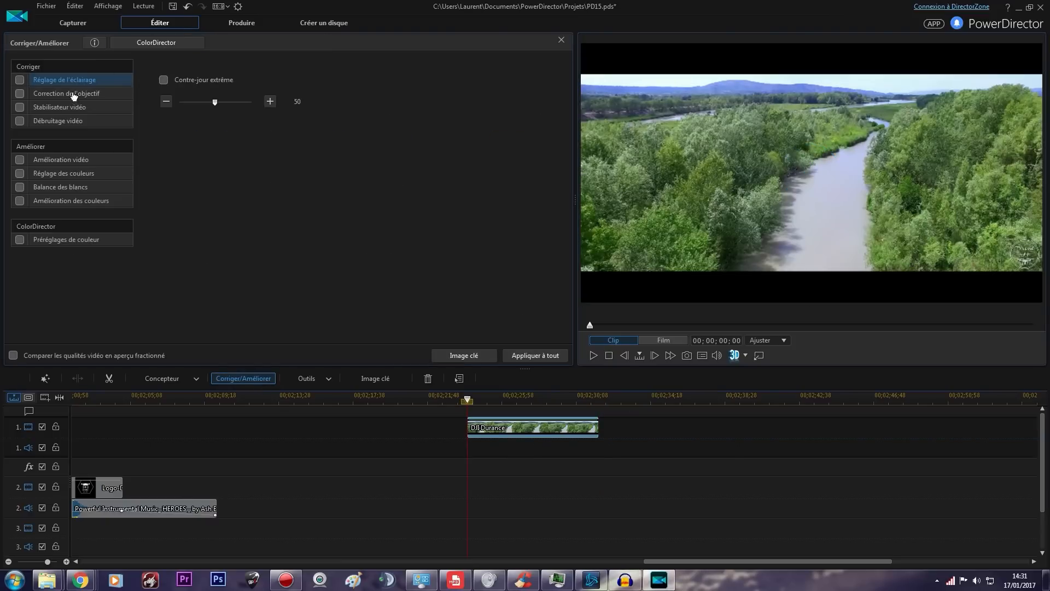
{"action": "left_click", "coordinate": [74, 94]}
{"action": "left_click", "coordinate": [75, 81]}
{"action": "left_click", "coordinate": [77, 160]}
{"action": "left_click", "coordinate": [80, 176]}
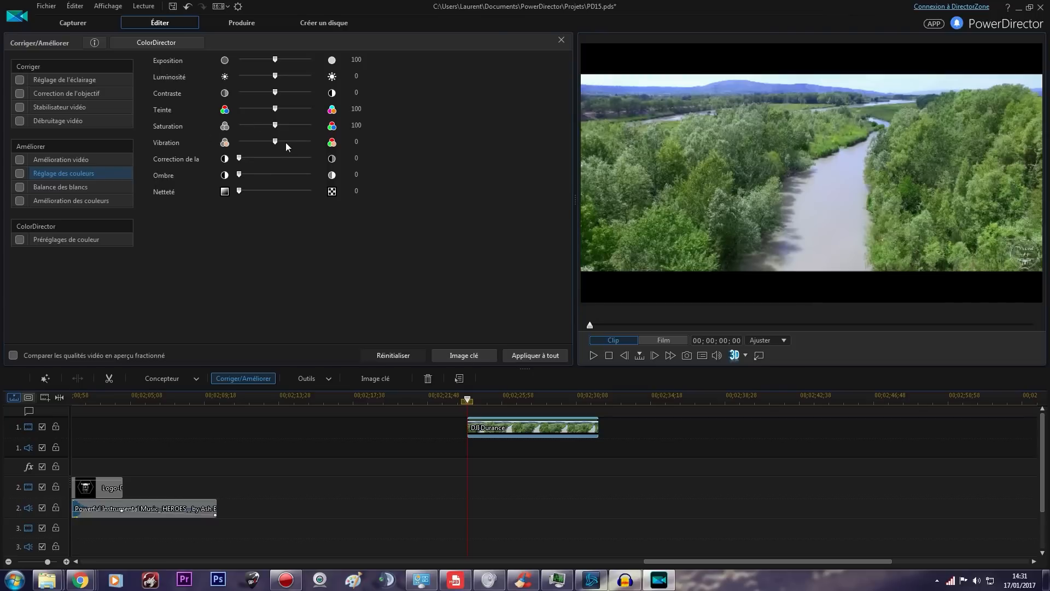
Set the contrast to 2 in the colour adjustment, toggle the adjustment to compare, and leave it off
{"action": "left_click_drag", "start_coordinate": [275, 93], "coordinate": [276, 92]}
{"action": "left_click", "coordinate": [22, 174]}
{"action": "left_click", "coordinate": [20, 173]}
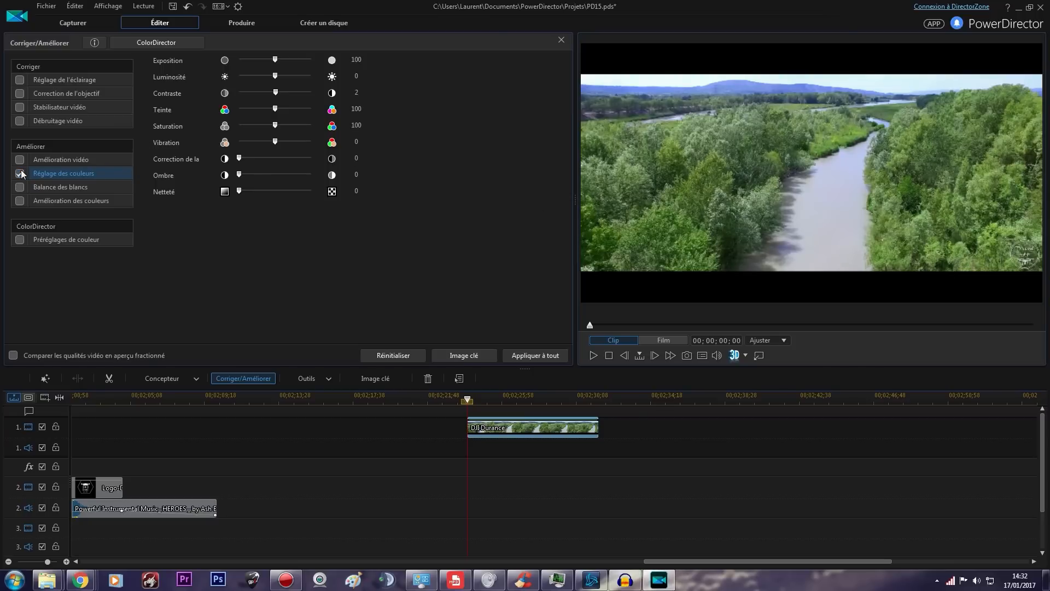
{"action": "left_click", "coordinate": [20, 174]}
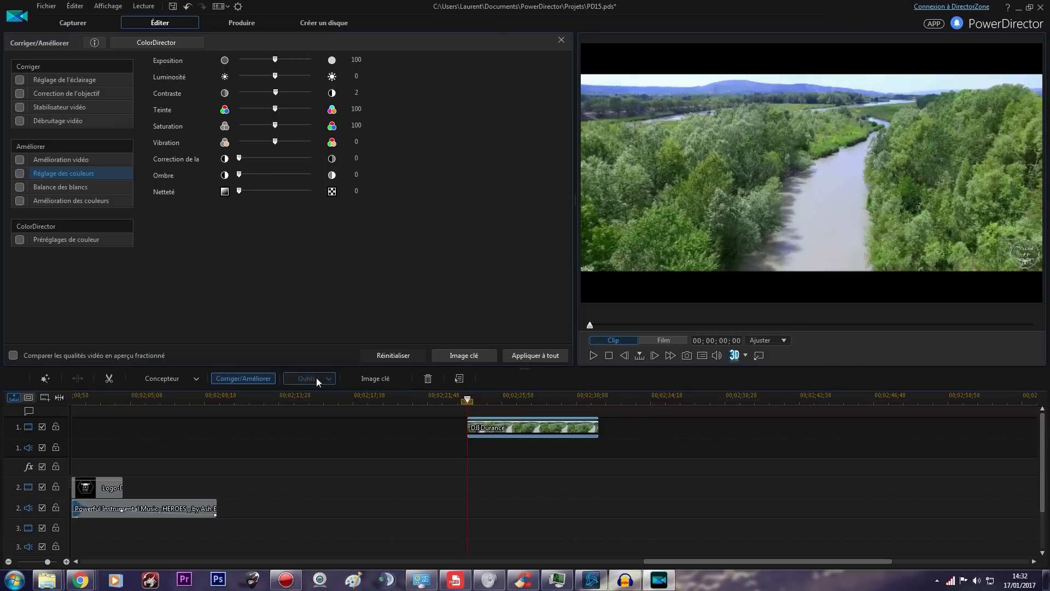
Open the power tools for the DJI Durance clip and view the reverse, crop and zoom, speed, rotation and blending options
{"action": "left_click", "coordinate": [316, 377]}
{"action": "left_click", "coordinate": [329, 393]}
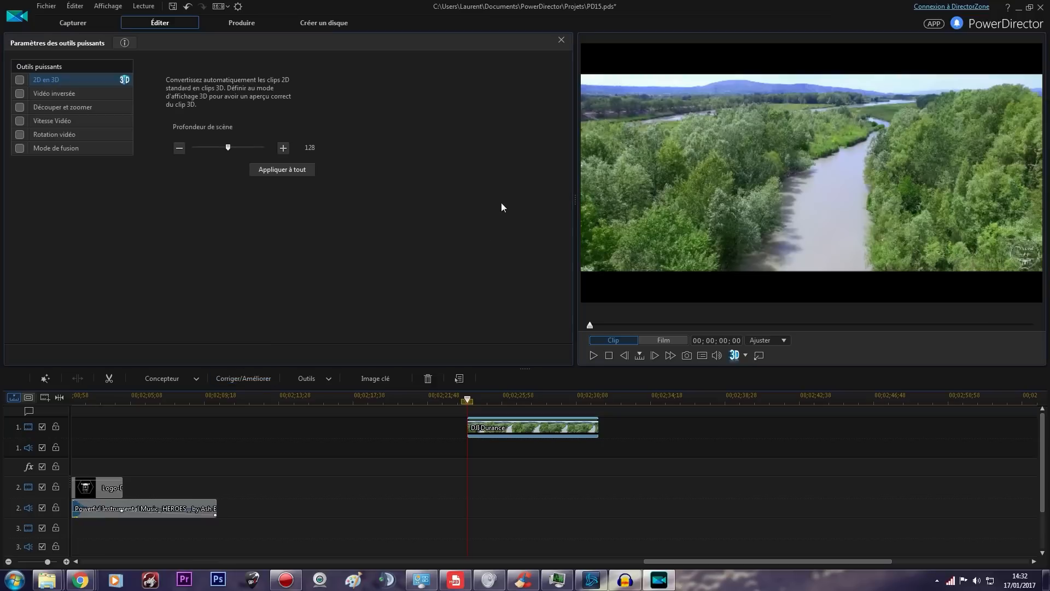
{"action": "left_click", "coordinate": [68, 96]}
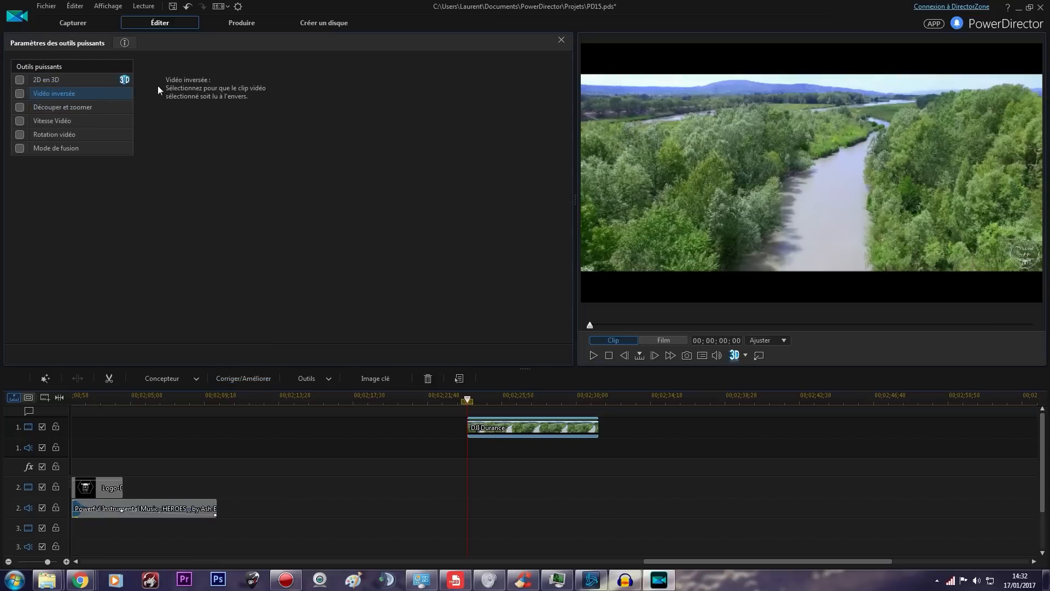
{"action": "left_click", "coordinate": [79, 108]}
{"action": "left_click", "coordinate": [78, 121]}
{"action": "left_click", "coordinate": [80, 135]}
{"action": "left_click", "coordinate": [104, 154]}
{"action": "left_click", "coordinate": [94, 136]}
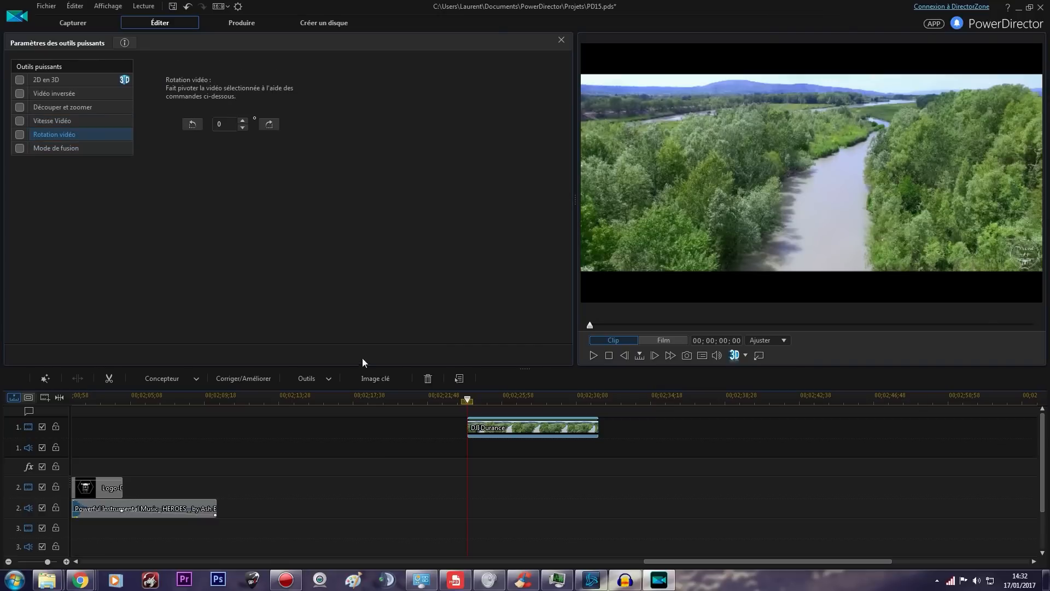
Open the keyframe settings of the DJI Durance clip and examine the keyframe controls for the lighting adjustment
{"action": "left_click", "coordinate": [375, 379]}
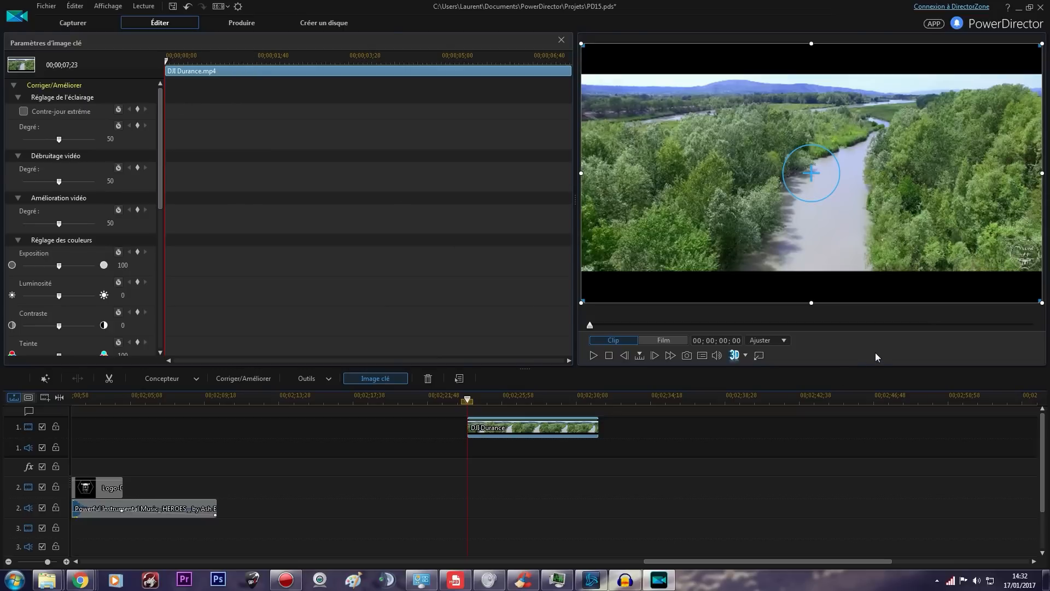
{"action": "left_click", "coordinate": [819, 431]}
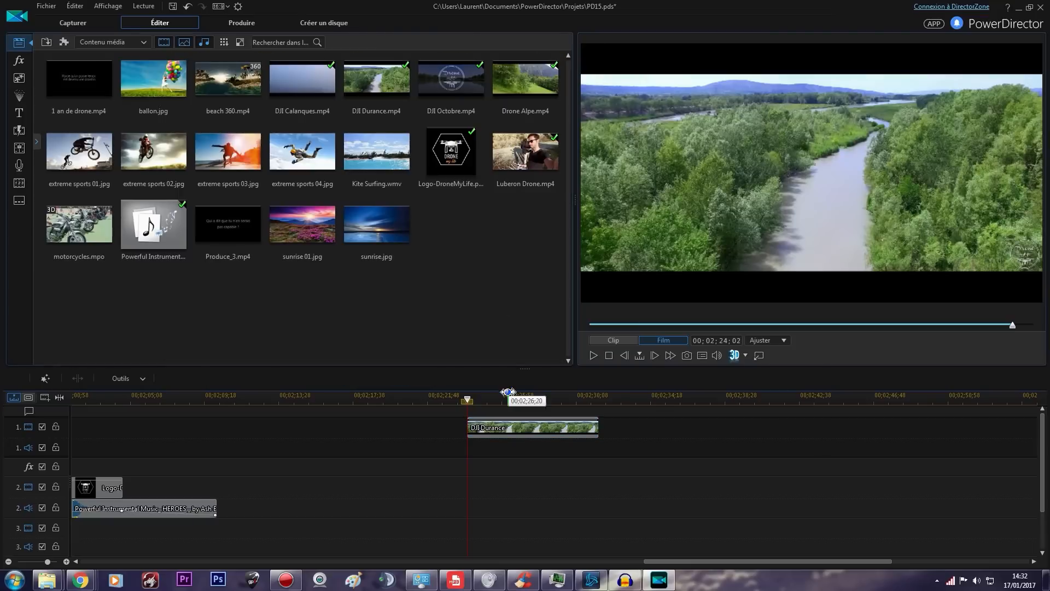
{"action": "left_click", "coordinate": [492, 428]}
{"action": "left_click", "coordinate": [375, 378]}
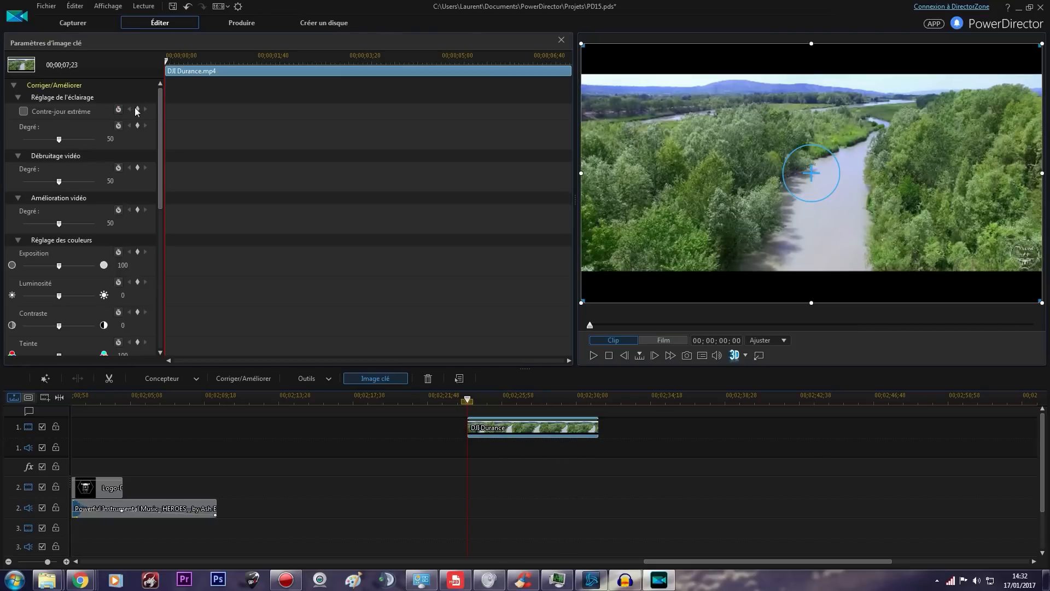
{"action": "left_click", "coordinate": [136, 110]}
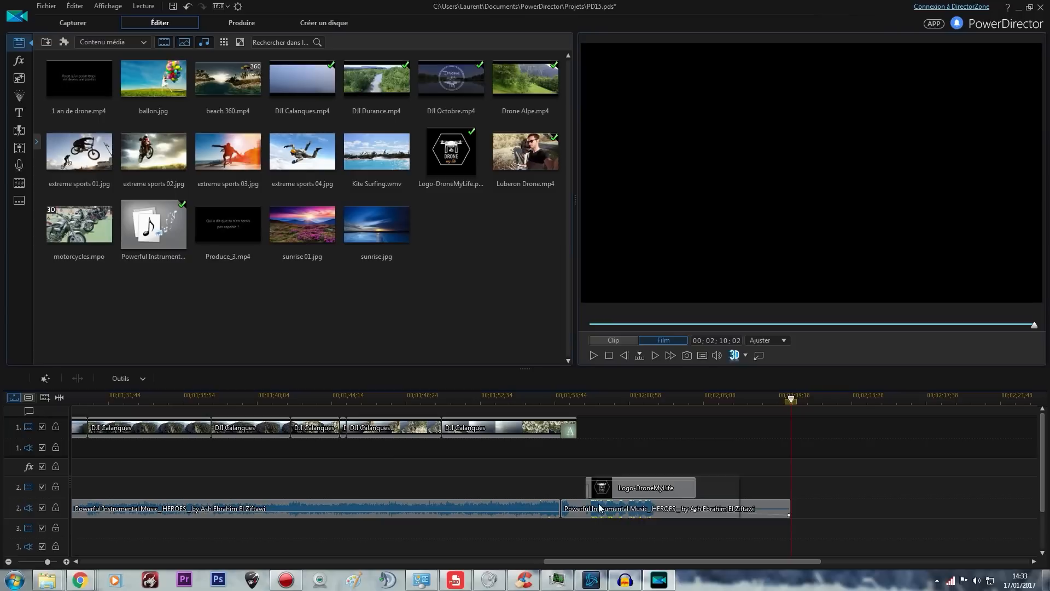
Play the film's ending from 00;01;56;24 through the closing logo, pausing along the way to check the music fade
{"action": "left_click", "coordinate": [582, 406]}
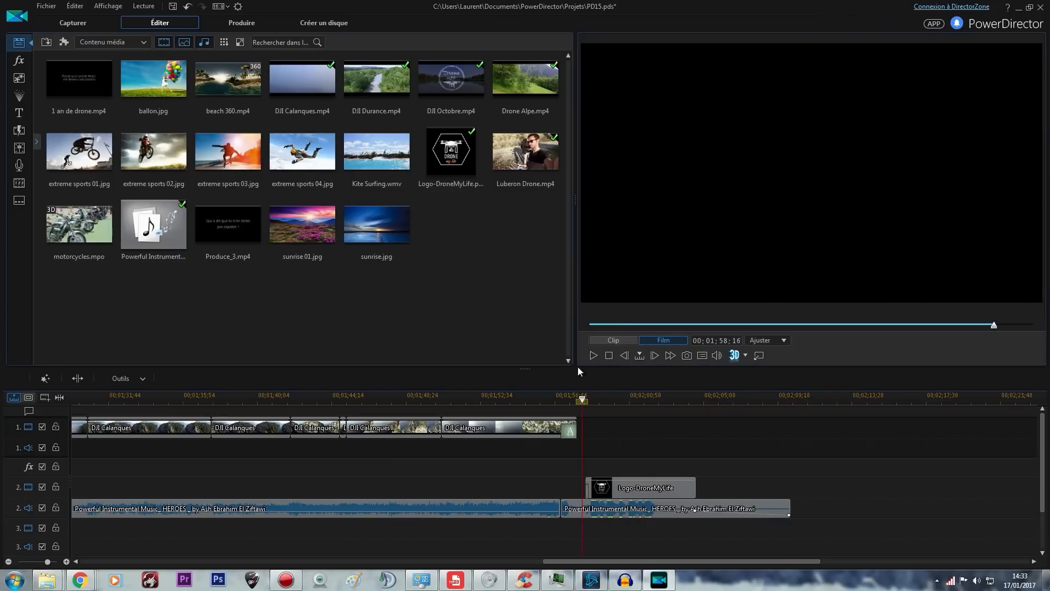
{"action": "left_click", "coordinate": [548, 398]}
{"action": "left_click", "coordinate": [599, 356]}
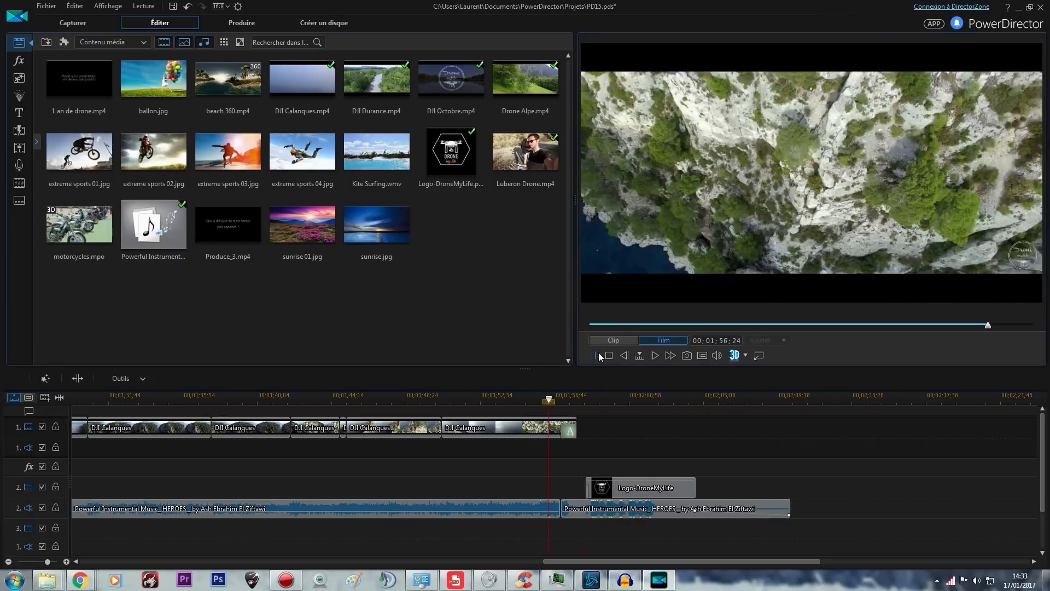
{"action": "left_click", "coordinate": [599, 356]}
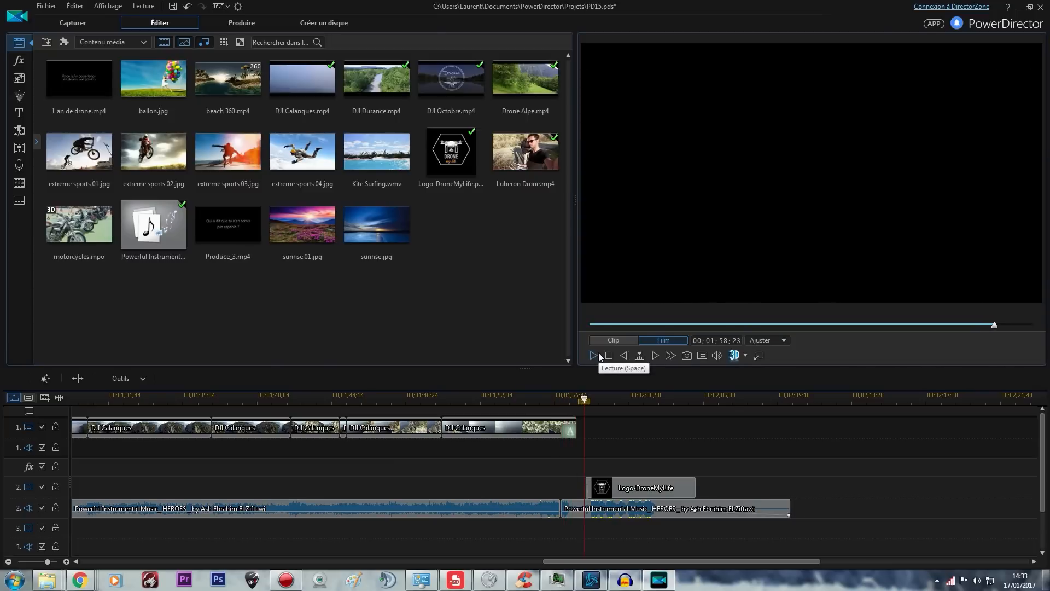
{"action": "left_click", "coordinate": [599, 356]}
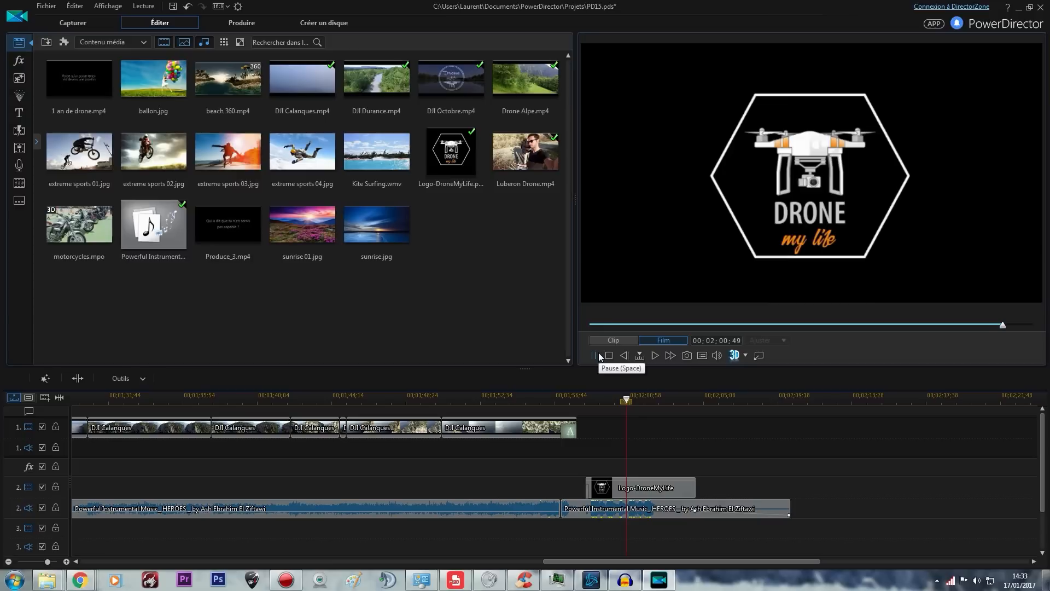
{"action": "left_click", "coordinate": [599, 356]}
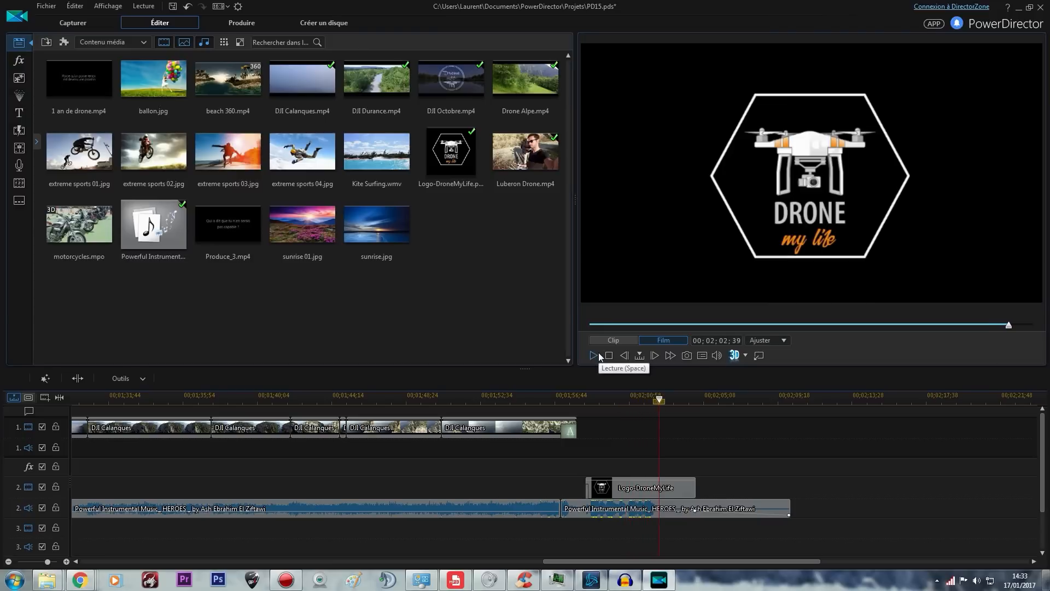
{"action": "left_click", "coordinate": [594, 355]}
{"action": "left_click", "coordinate": [593, 356]}
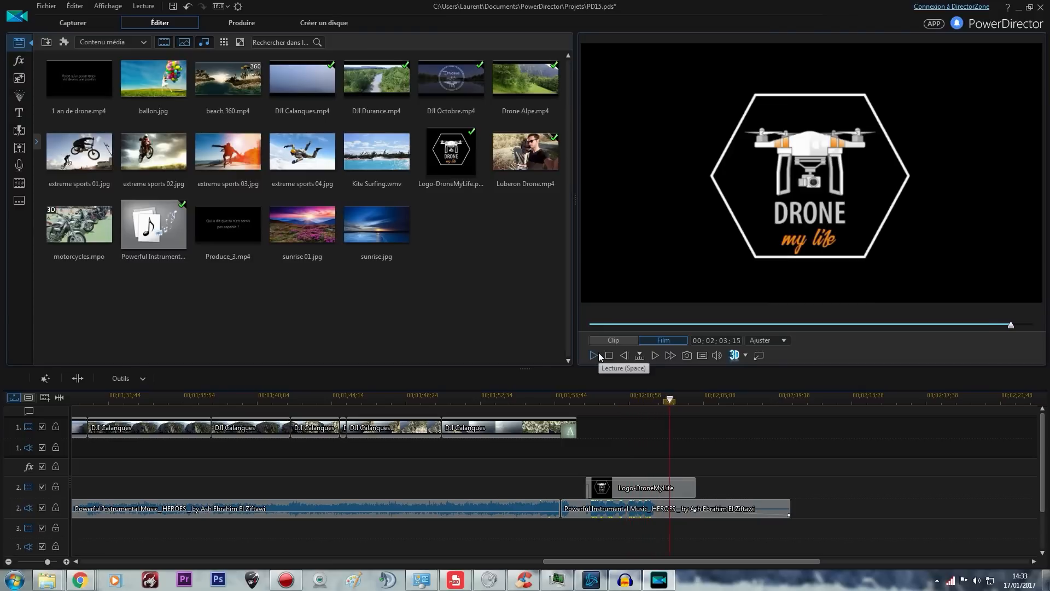
{"action": "left_click", "coordinate": [594, 356]}
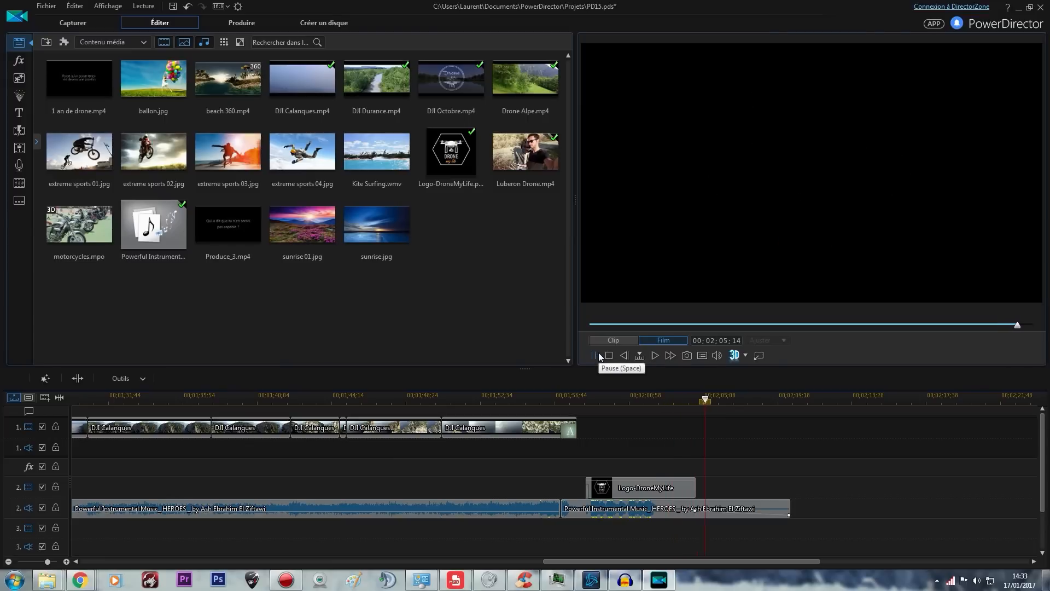
{"action": "left_click", "coordinate": [600, 356]}
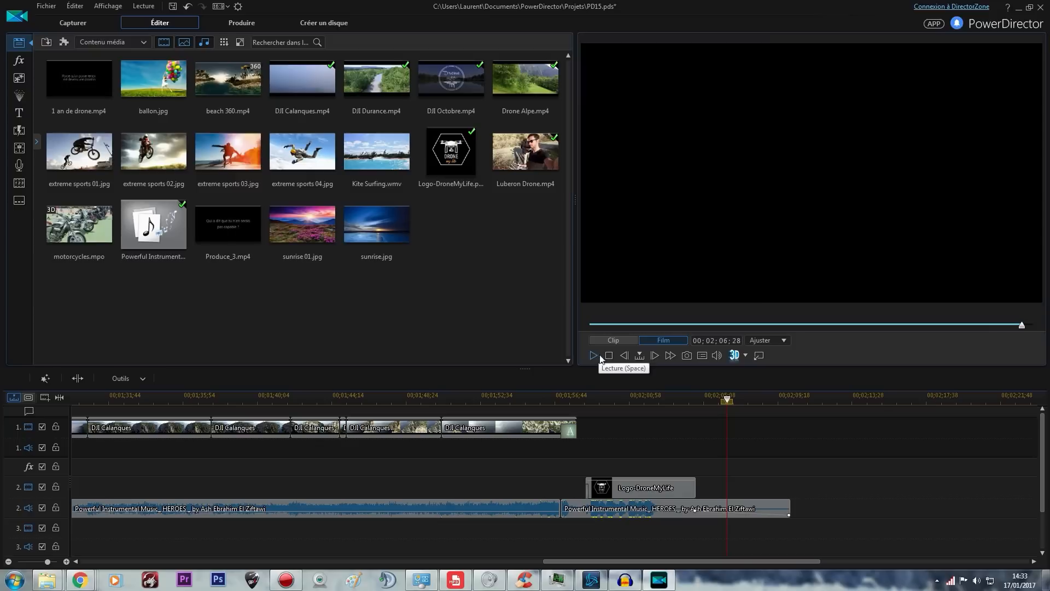
Add volume keyframes to the closing HEROES music clip beneath the logo, making its volume dip and rise twice
{"action": "scroll", "coordinate": [821, 495], "scroll_direction": "up", "scroll_amount": 3}
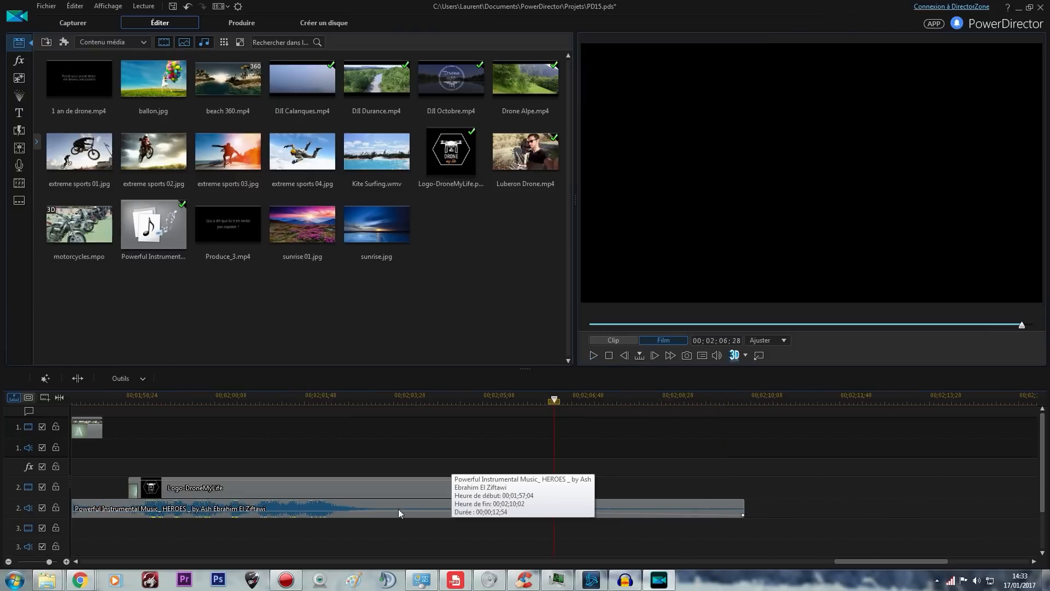
{"action": "left_click", "coordinate": [368, 509]}
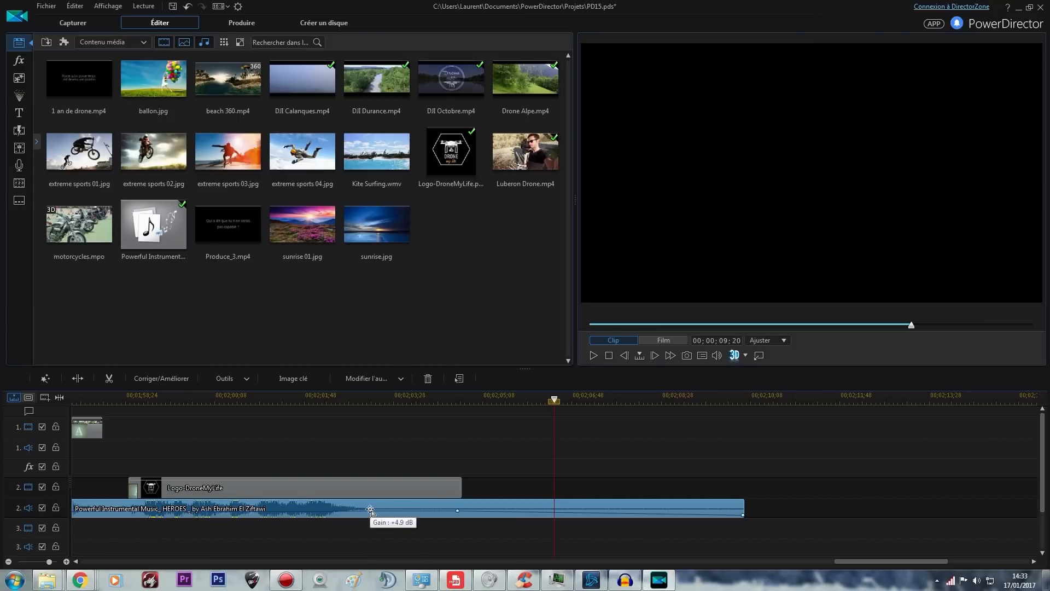
{"action": "left_click_drag", "start_coordinate": [374, 513], "coordinate": [122, 511]}
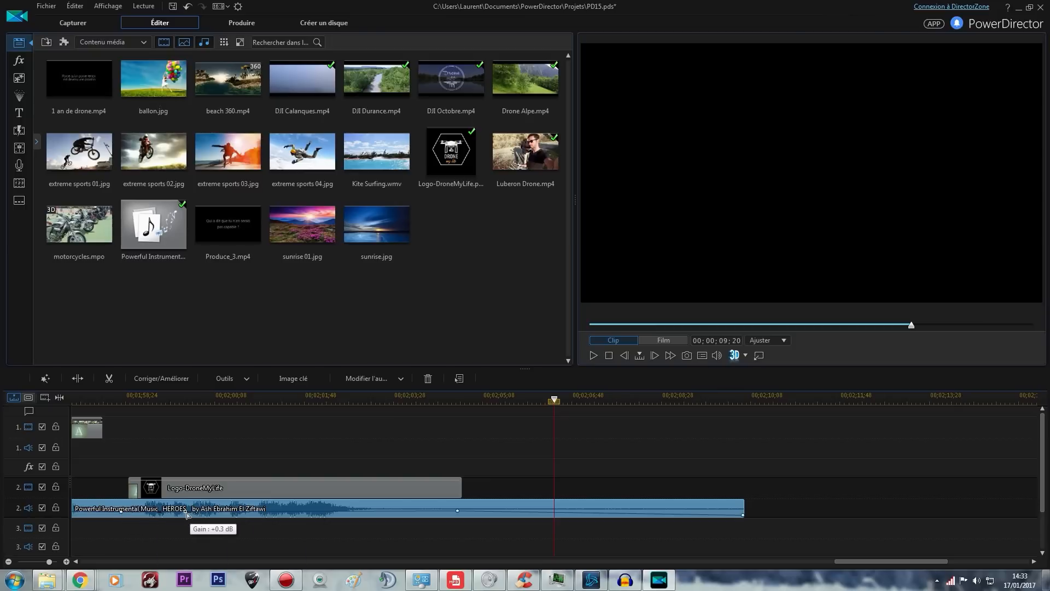
{"action": "left_click_drag", "start_coordinate": [233, 513], "coordinate": [309, 507]}
Play the ending from the last DJI Calanques shot into the logo to hear the adjusted music volume
{"action": "left_click", "coordinate": [82, 397]}
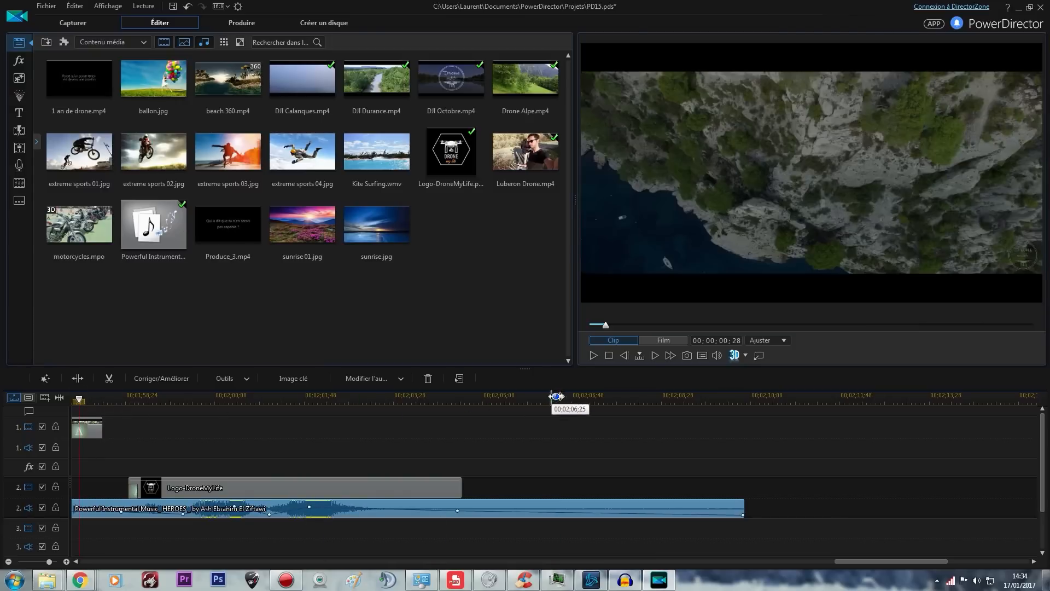
{"action": "left_click", "coordinate": [593, 356]}
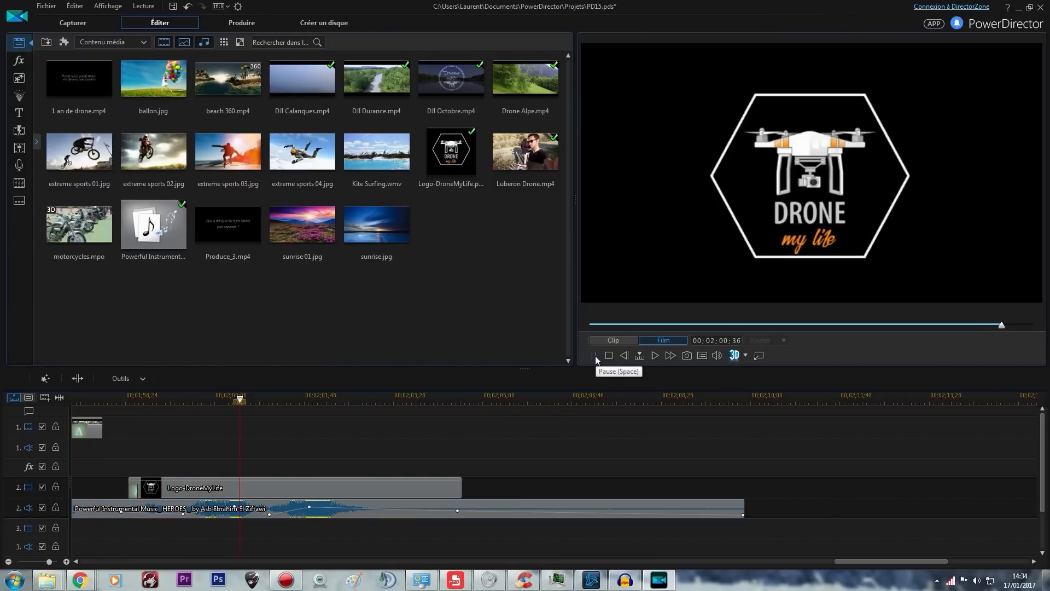
{"action": "left_click", "coordinate": [594, 355]}
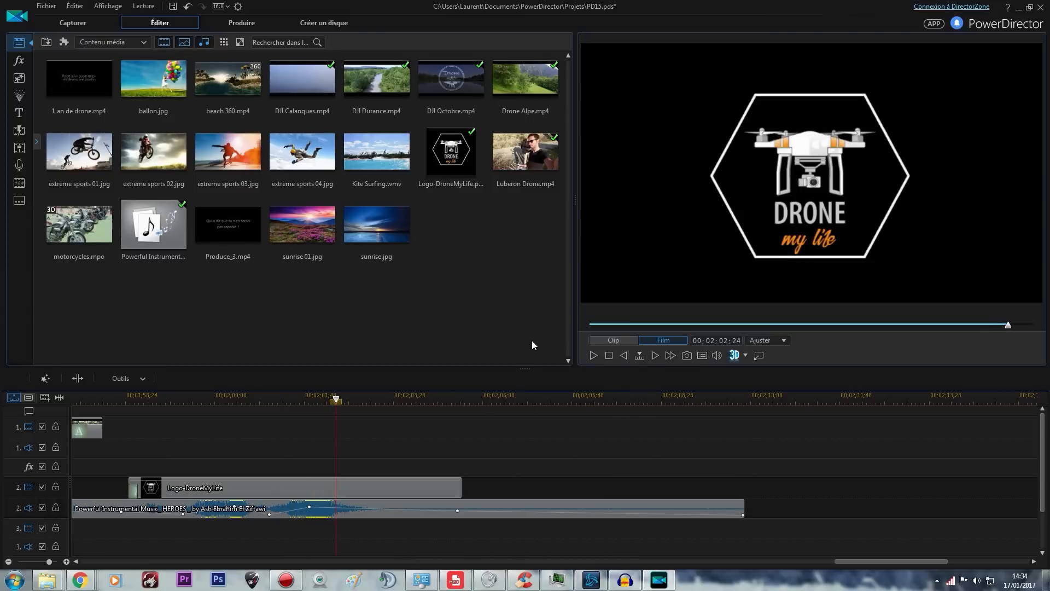
Return to the start of the film and select the opening title "Qui a dit que tu n'en serais pas capable ?"
{"action": "scroll", "coordinate": [588, 497], "scroll_direction": "down", "scroll_amount": 3}
{"action": "left_click_drag", "start_coordinate": [718, 563], "coordinate": [510, 452]}
{"action": "scroll", "coordinate": [512, 462], "scroll_direction": "down", "scroll_amount": 3}
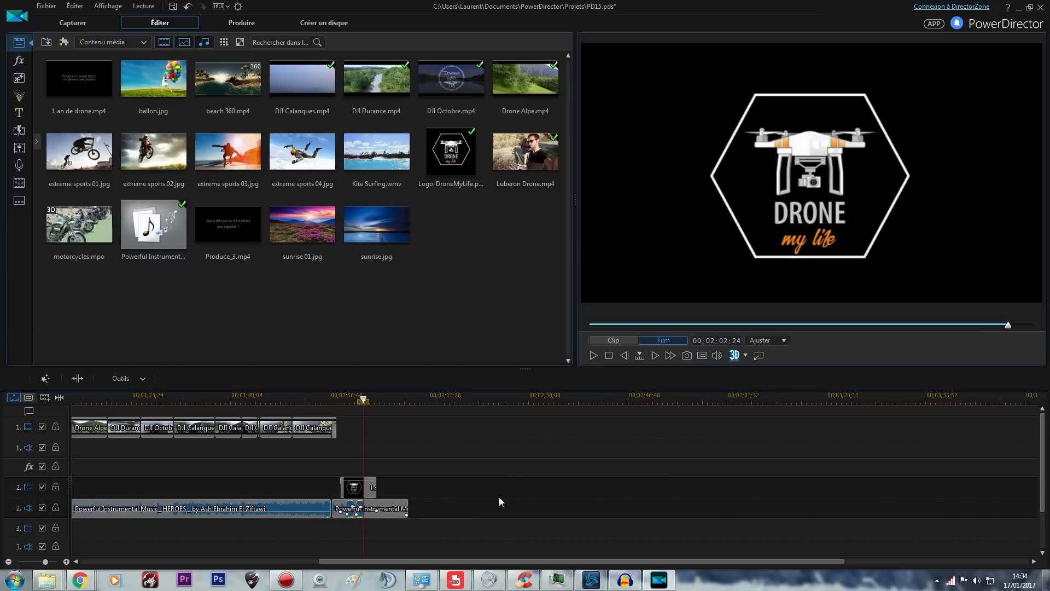
{"action": "left_click_drag", "start_coordinate": [421, 561], "coordinate": [183, 536]}
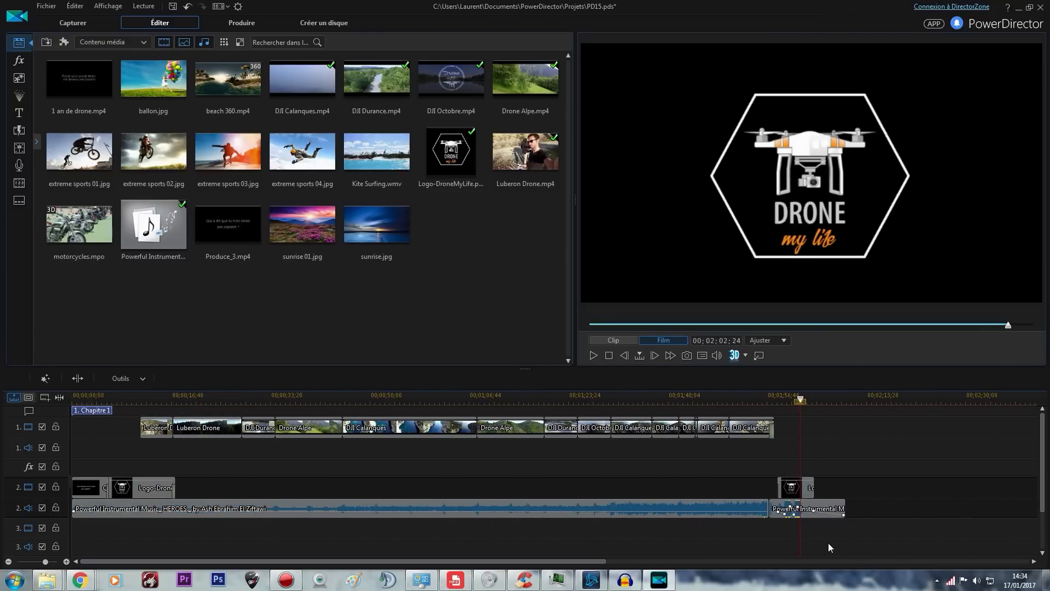
{"action": "left_click", "coordinate": [96, 403]}
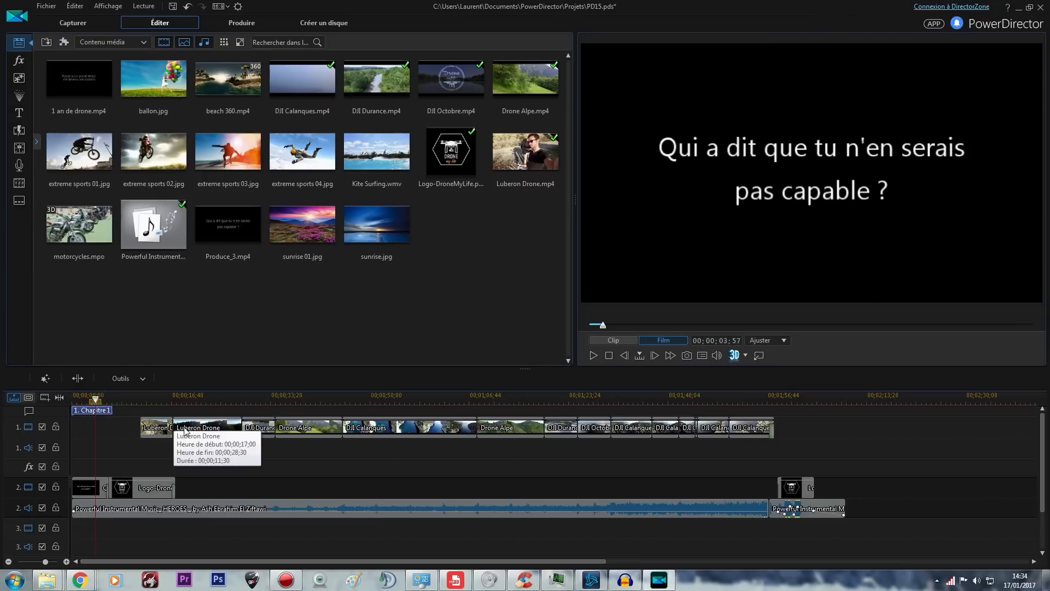
{"action": "left_click", "coordinate": [87, 494]}
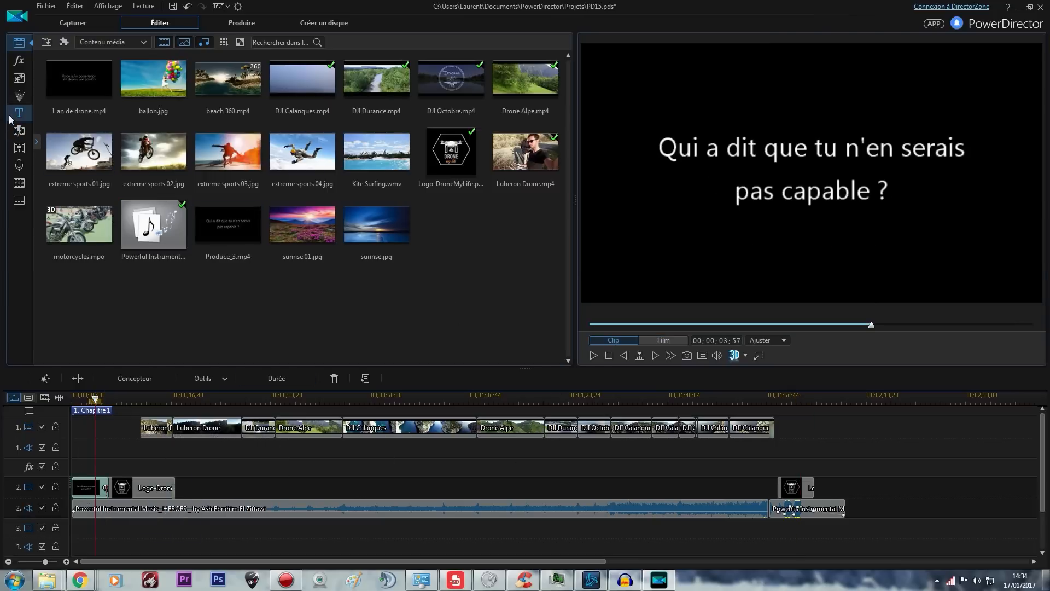
Browse the title library's Général and Personnalisé categories, and return the preview to the film at 00;00;49;12
{"action": "left_click", "coordinate": [18, 113]}
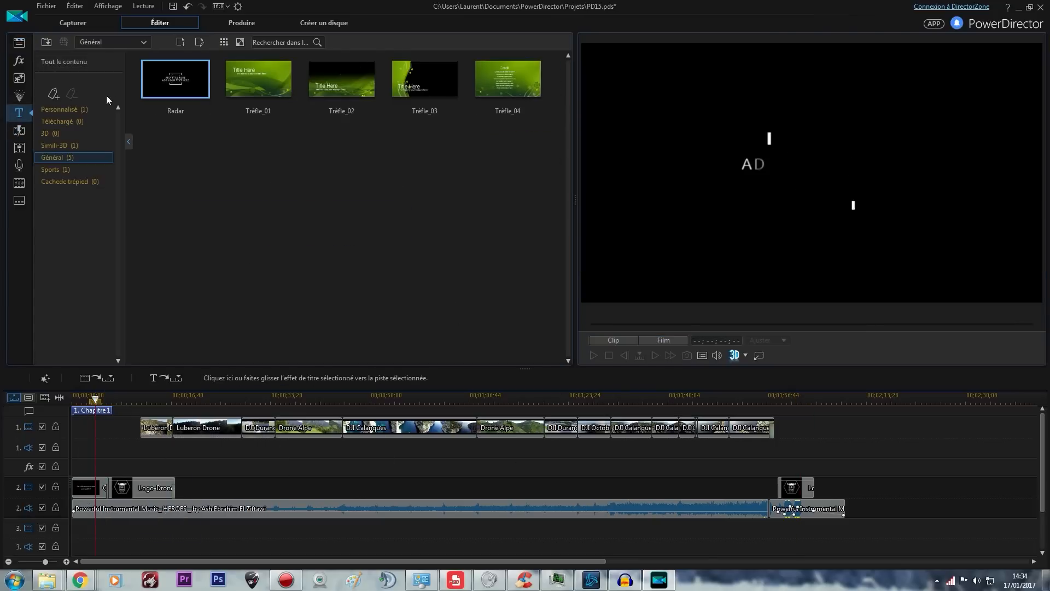
{"action": "left_click", "coordinate": [77, 109]}
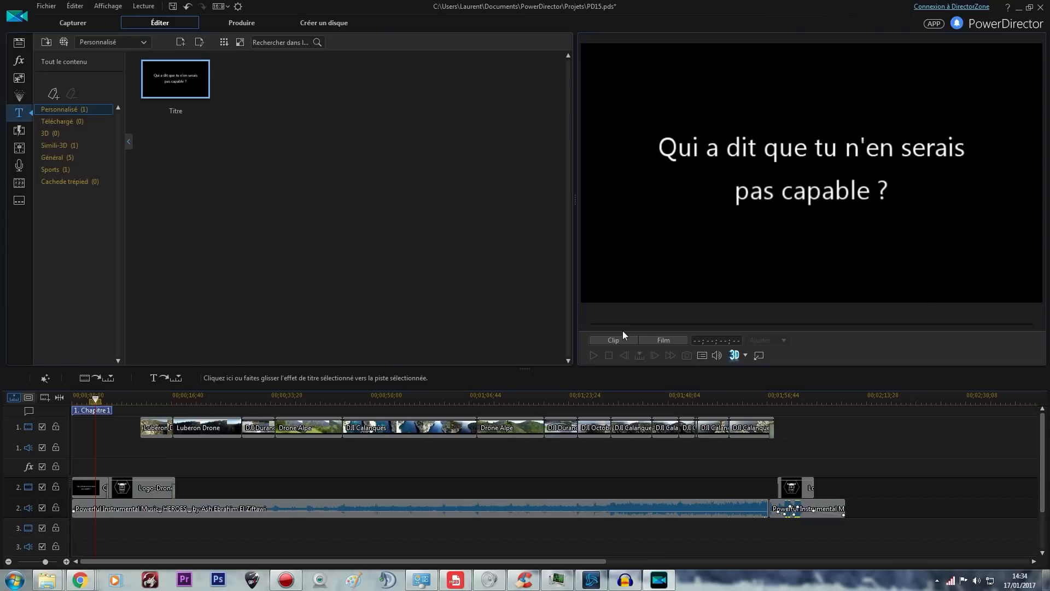
{"action": "left_click", "coordinate": [572, 475]}
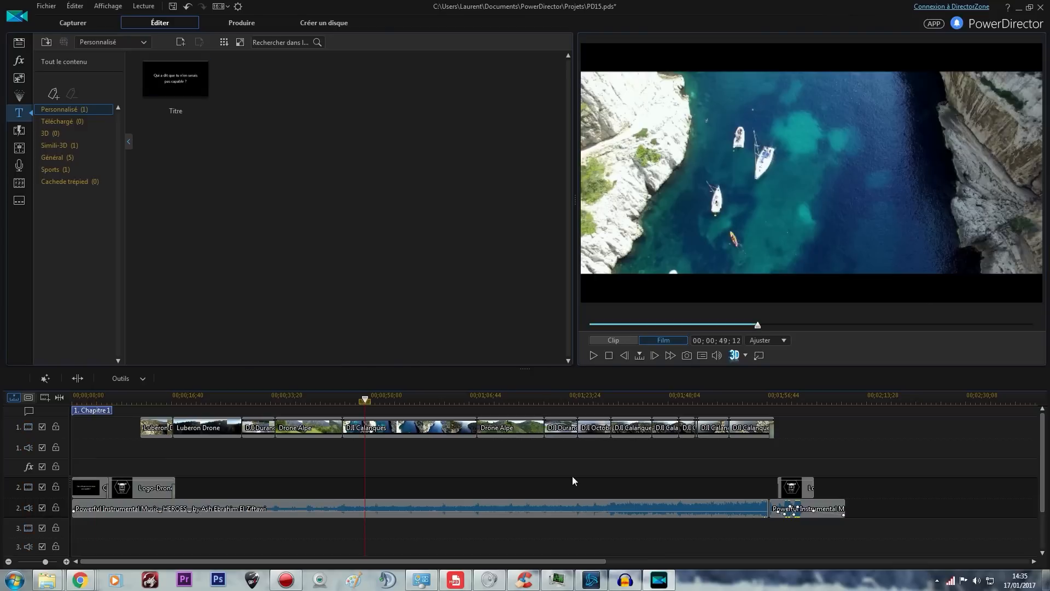